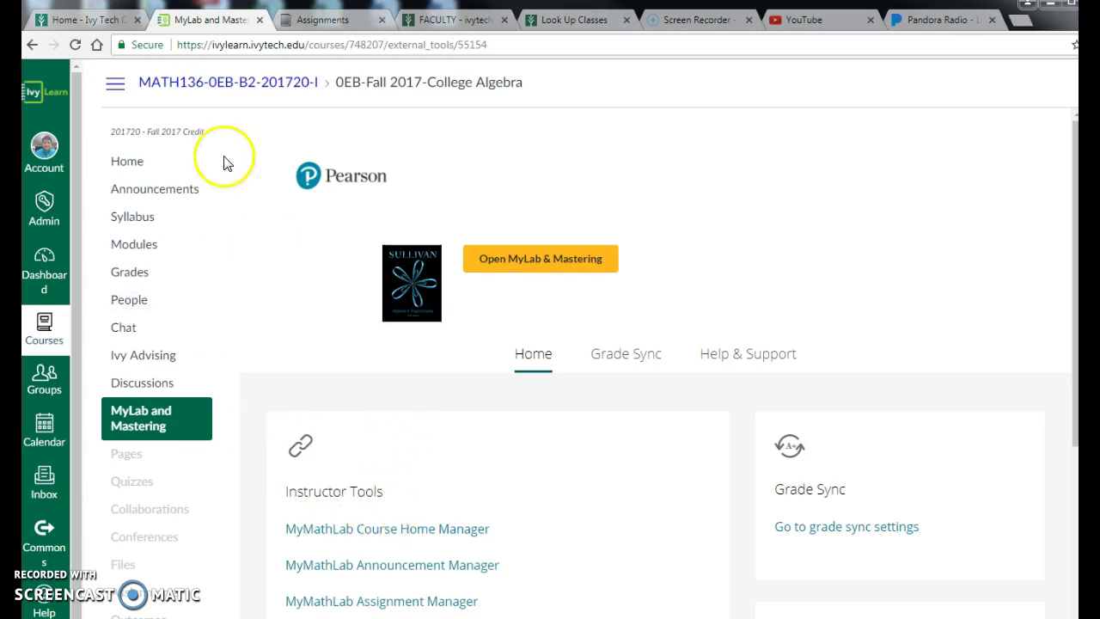
Step: Open the College Algebra course's MyLab and Mastering page and look over the Pearson tools
left_click(121, 415)
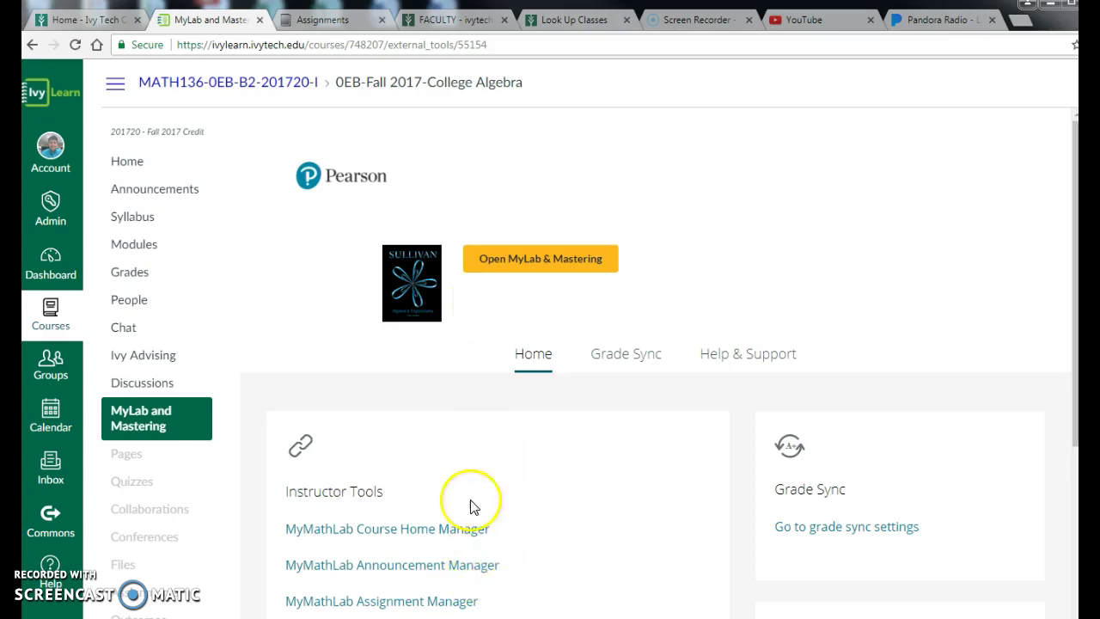
scroll(470, 469, "down", 3)
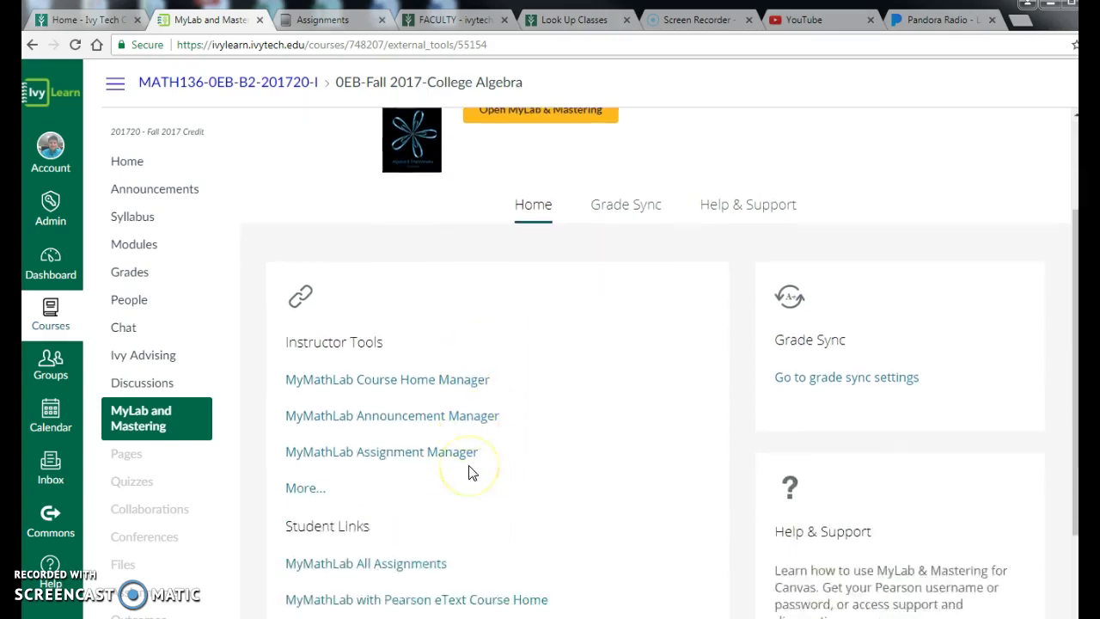
scroll(472, 471, "up", 3)
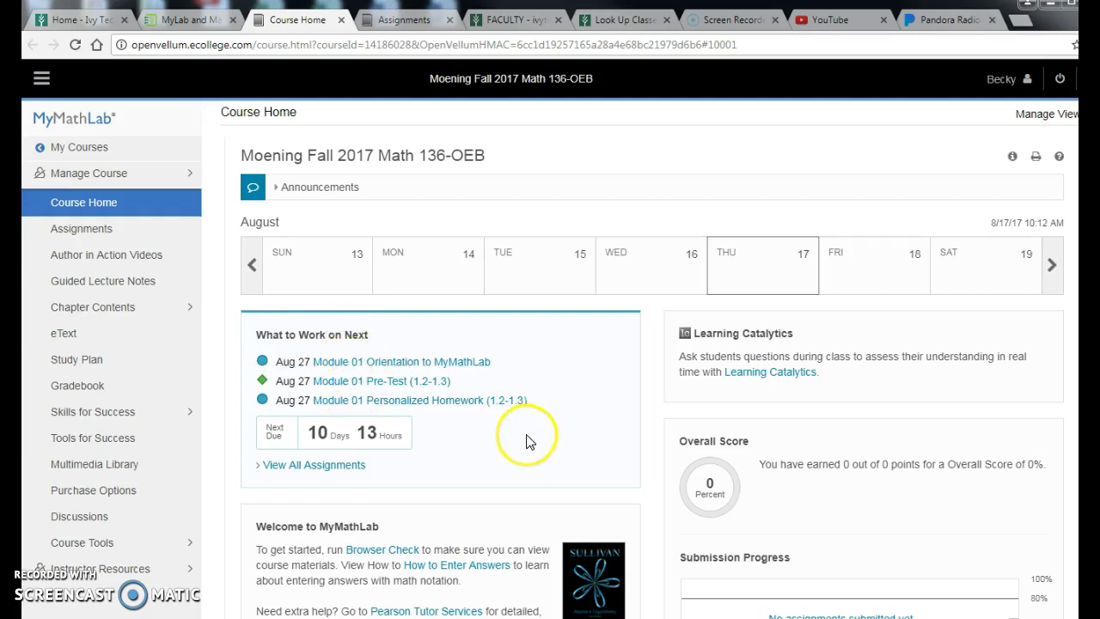
Step: Scroll through the Math 136 Course Home to review the calendar and the Module 01 items due Aug 27
scroll(520, 433, "down", 3)
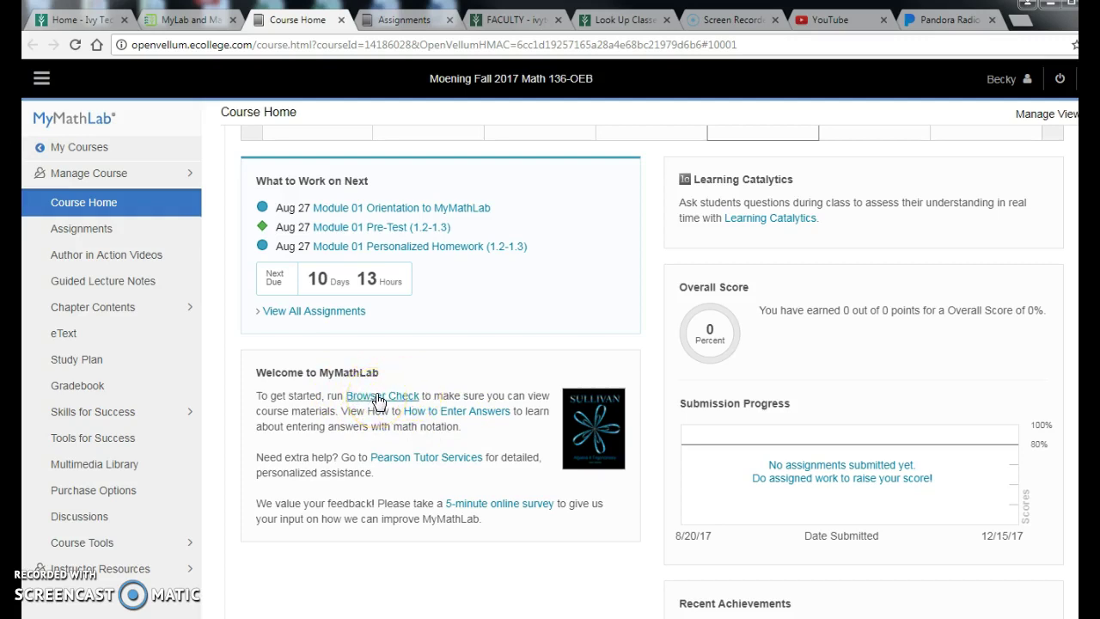
scroll(378, 400, "down", 1)
scroll(378, 402, "up", 4)
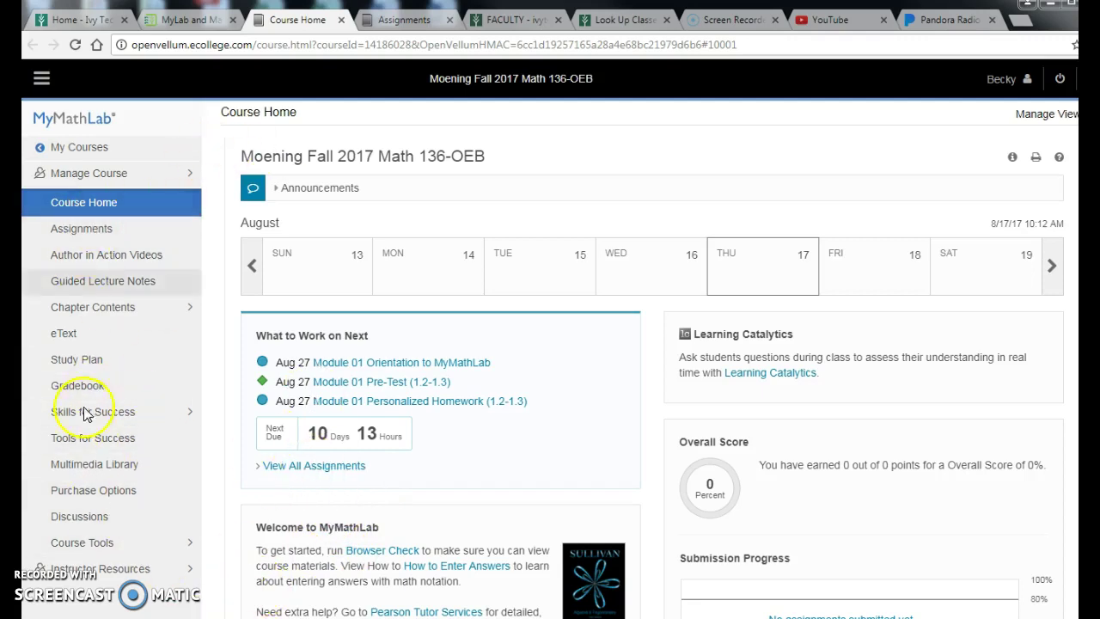
Step: Open Assignments and browse all 46 homework and test assignments with their due dates
left_click(86, 229)
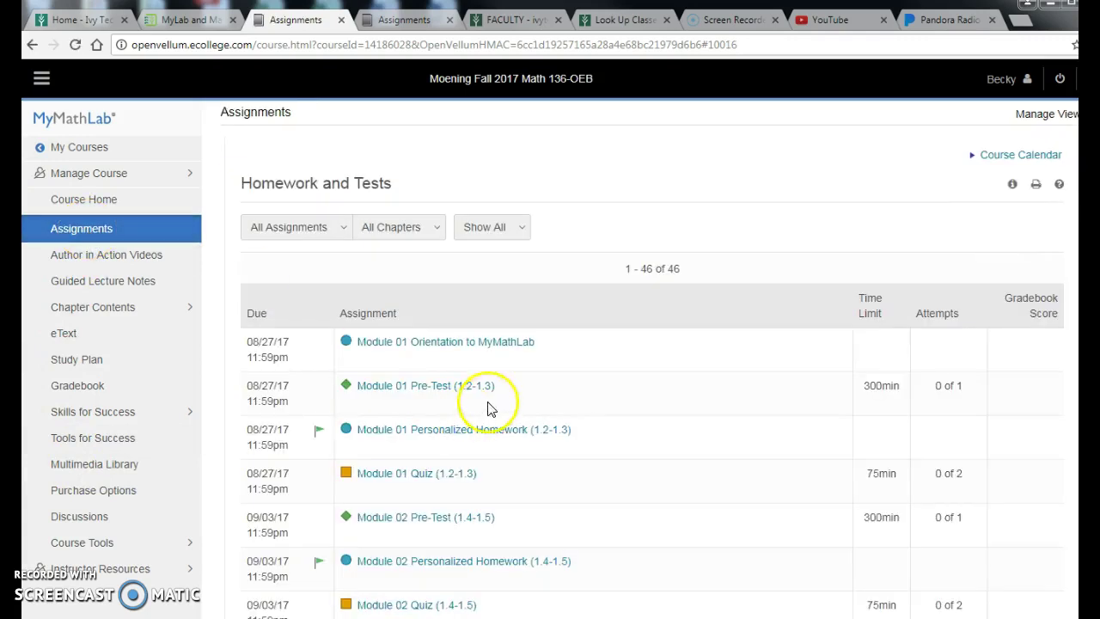
scroll(585, 373, "down", 2)
scroll(582, 378, "down", 9)
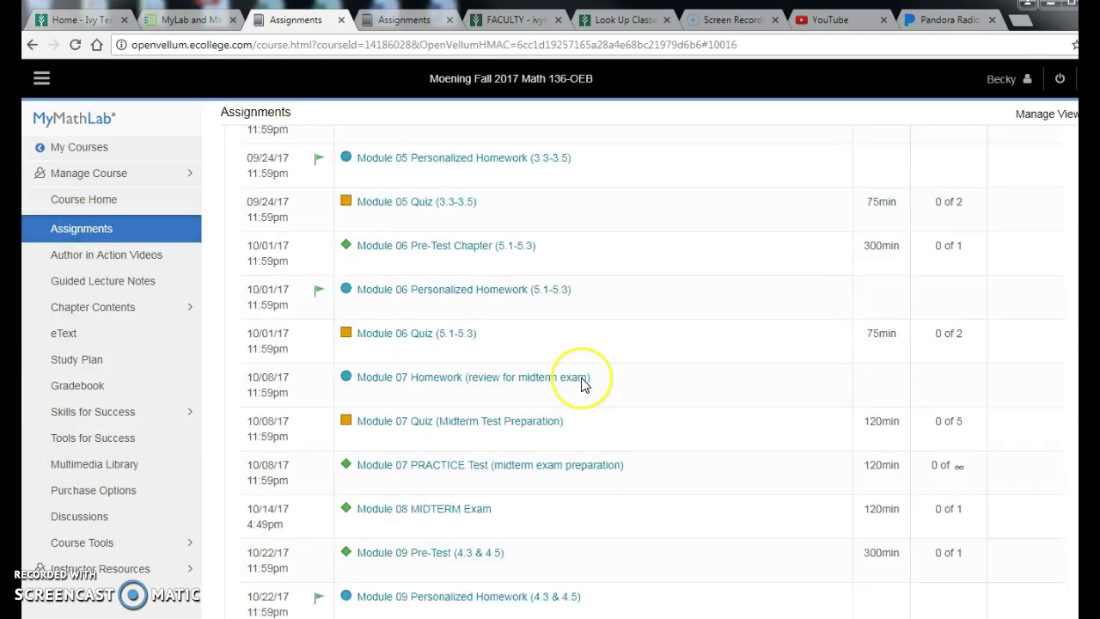
scroll(582, 381, "up", 10)
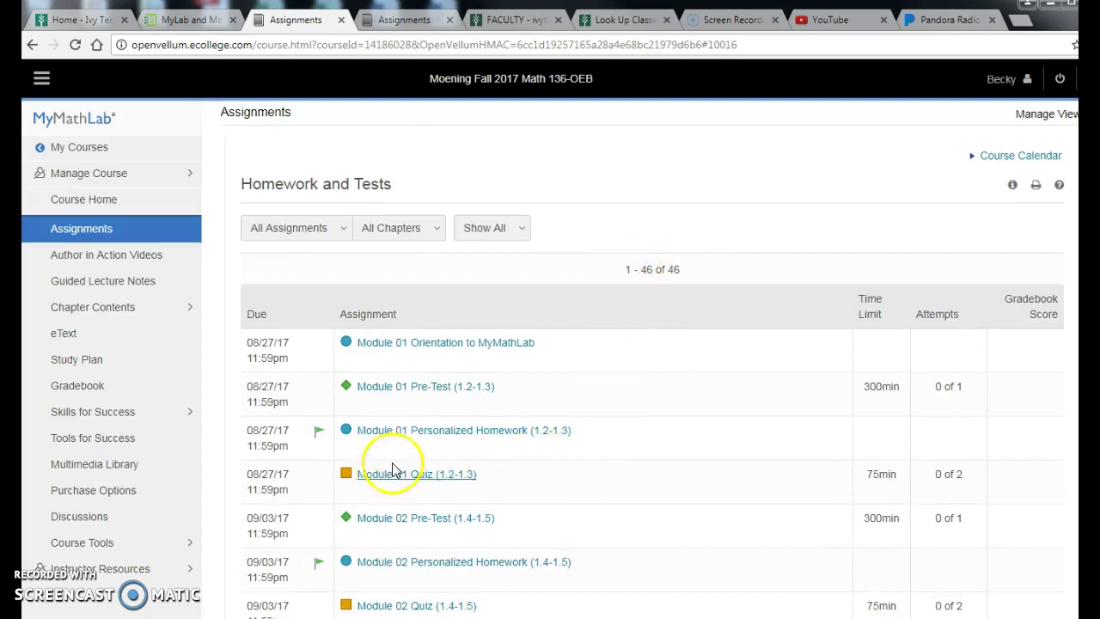
scroll(518, 434, "down", 1)
mouse_move(319, 360)
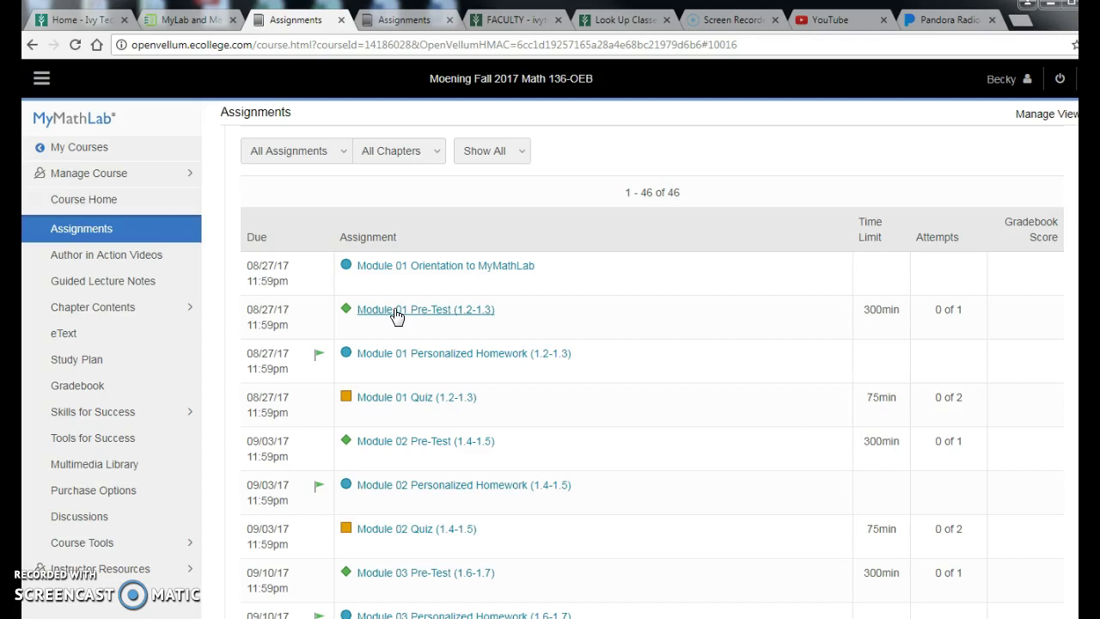
Step: Start the Module 01 Pre-Test and answer B for questions 1 and 2
left_click(396, 311)
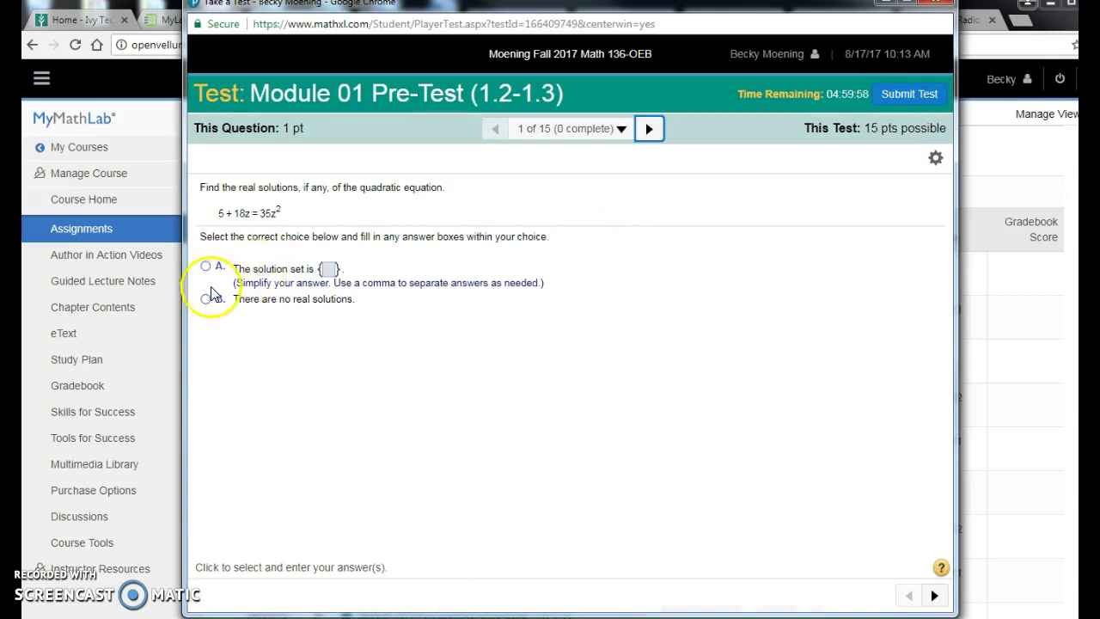
left_click(207, 267)
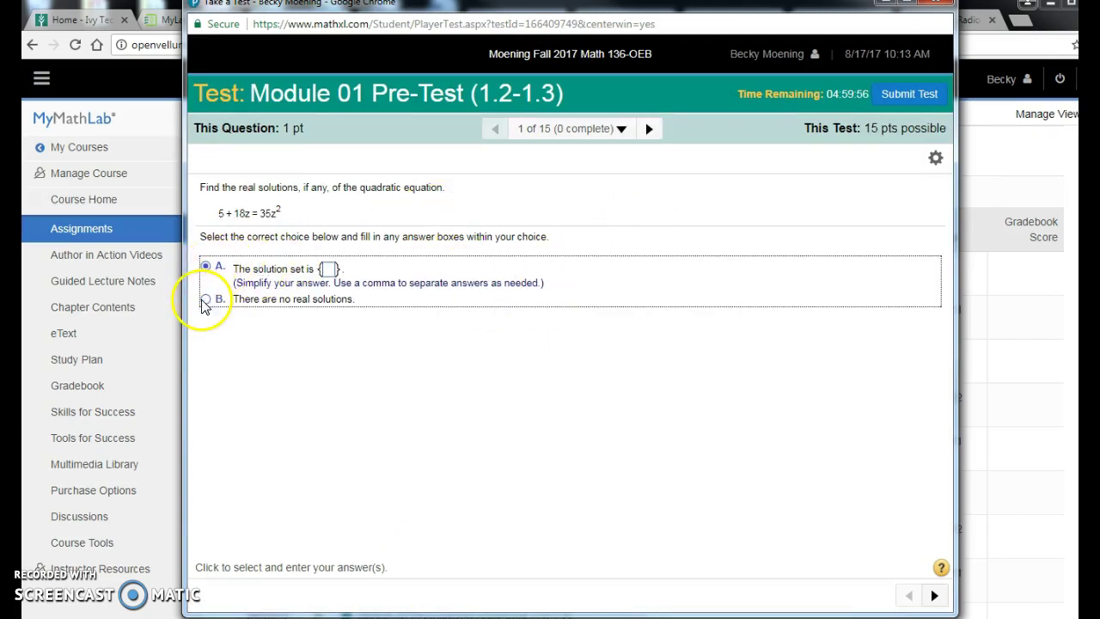
left_click(206, 299)
left_click(934, 594)
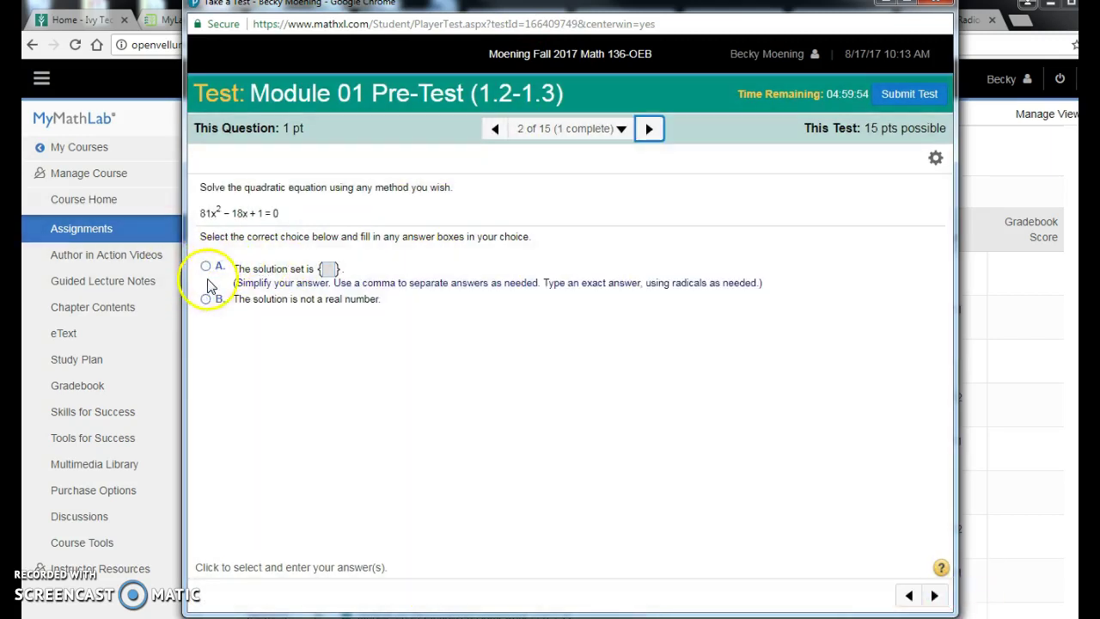
left_click(206, 299)
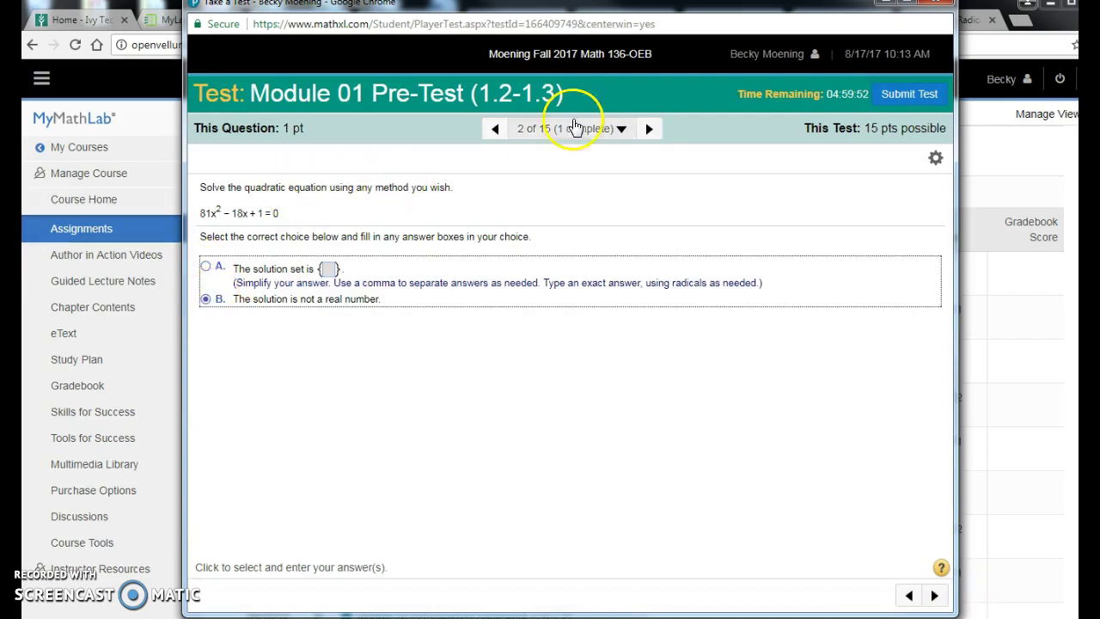
Step: Submit the pre-test despite unanswered questions and close the 0/15 summary
left_click(909, 94)
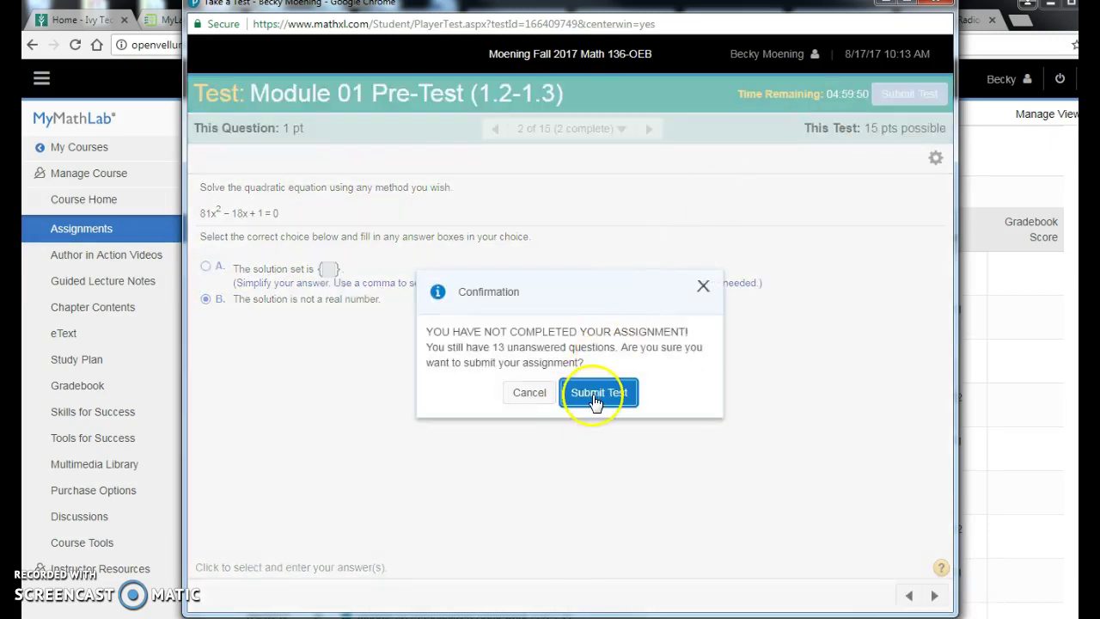
left_click(596, 394)
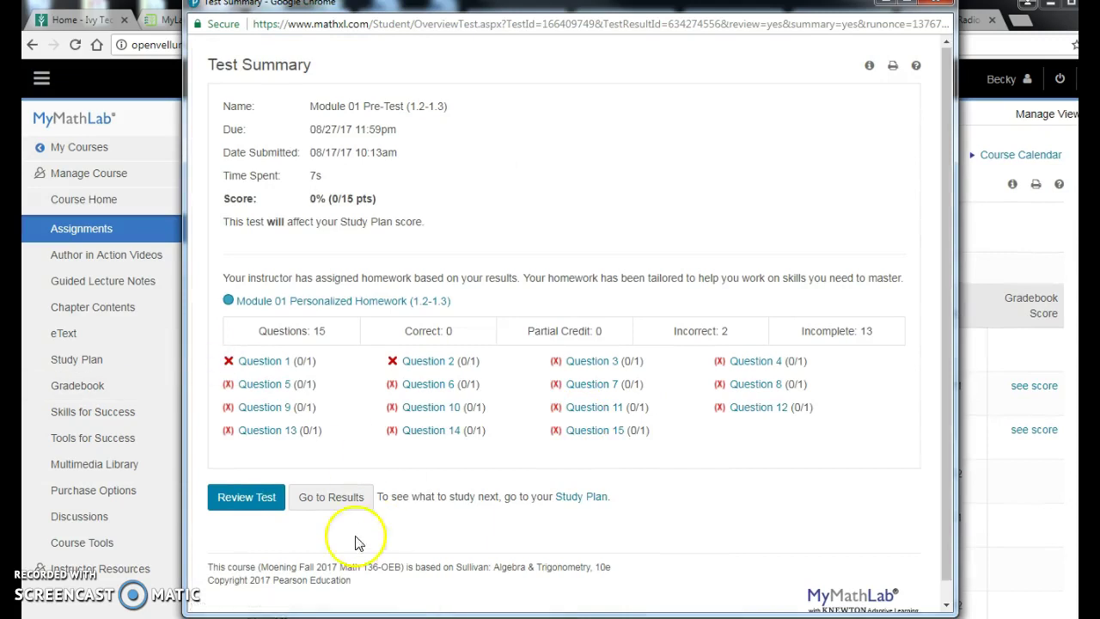
left_click(938, 9)
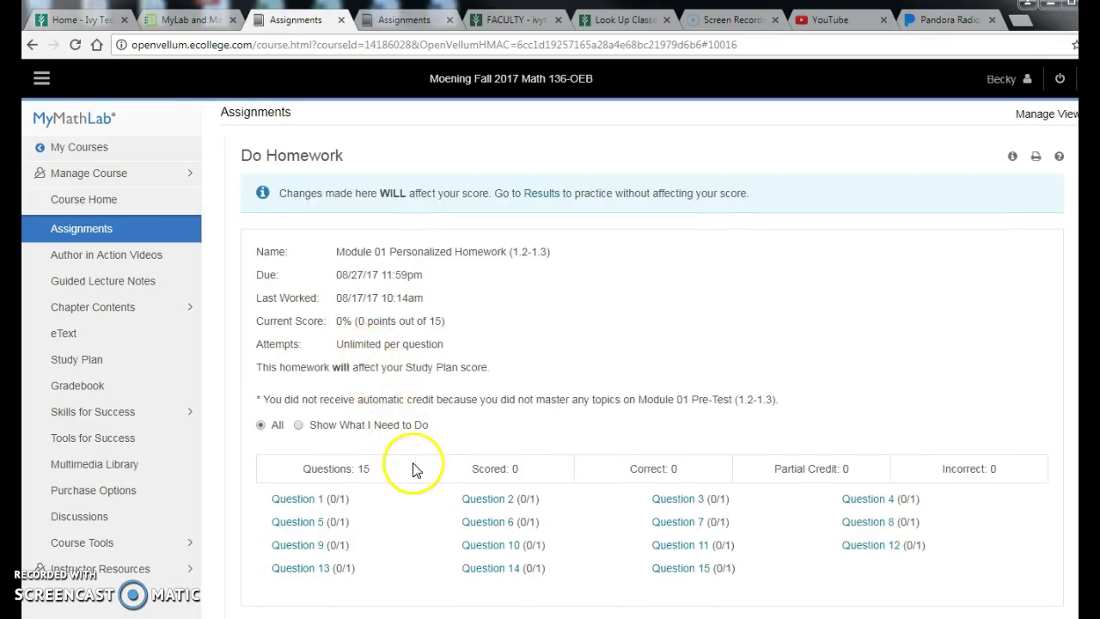
Step: Open homework question 1.2.77 and start an Ask My Instructor message from Question Help
scroll(419, 466, "down", 1)
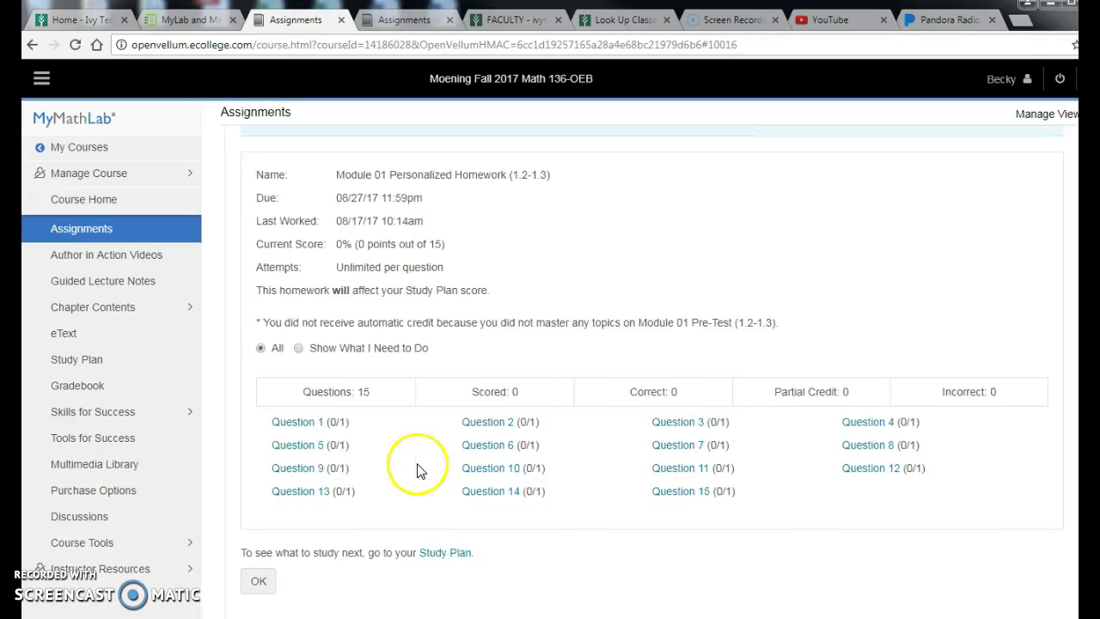
left_click(293, 428)
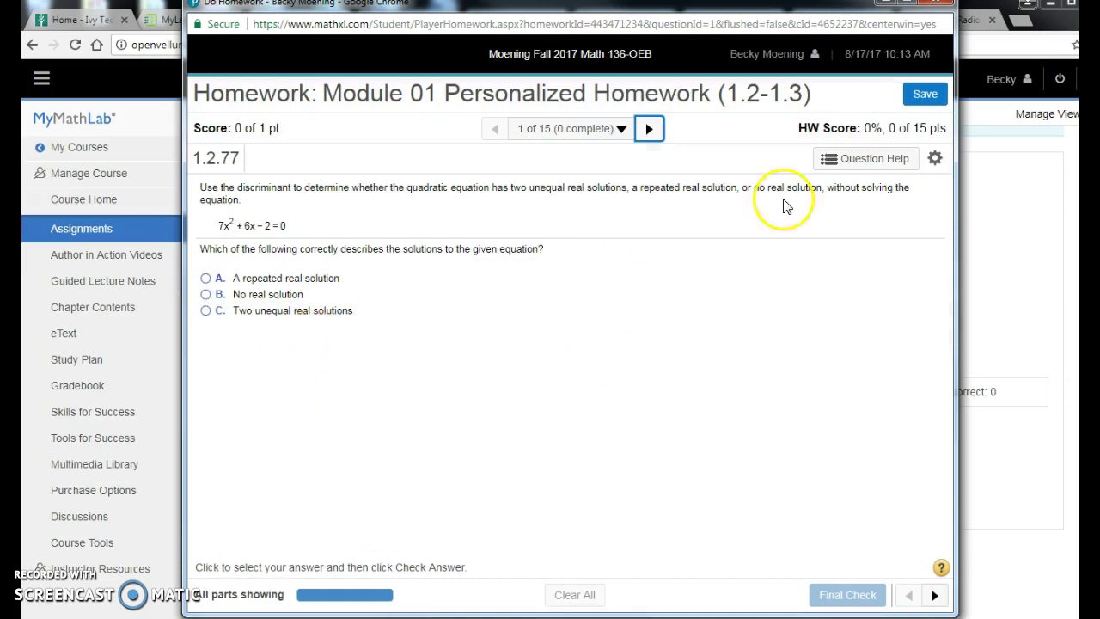
left_click(880, 163)
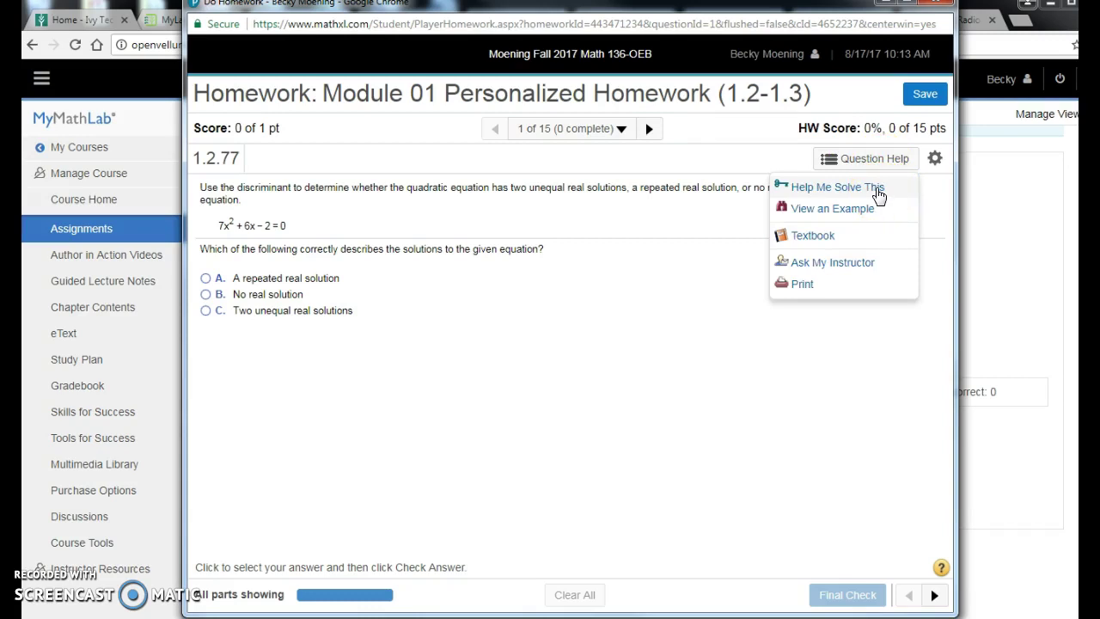
left_click(865, 215)
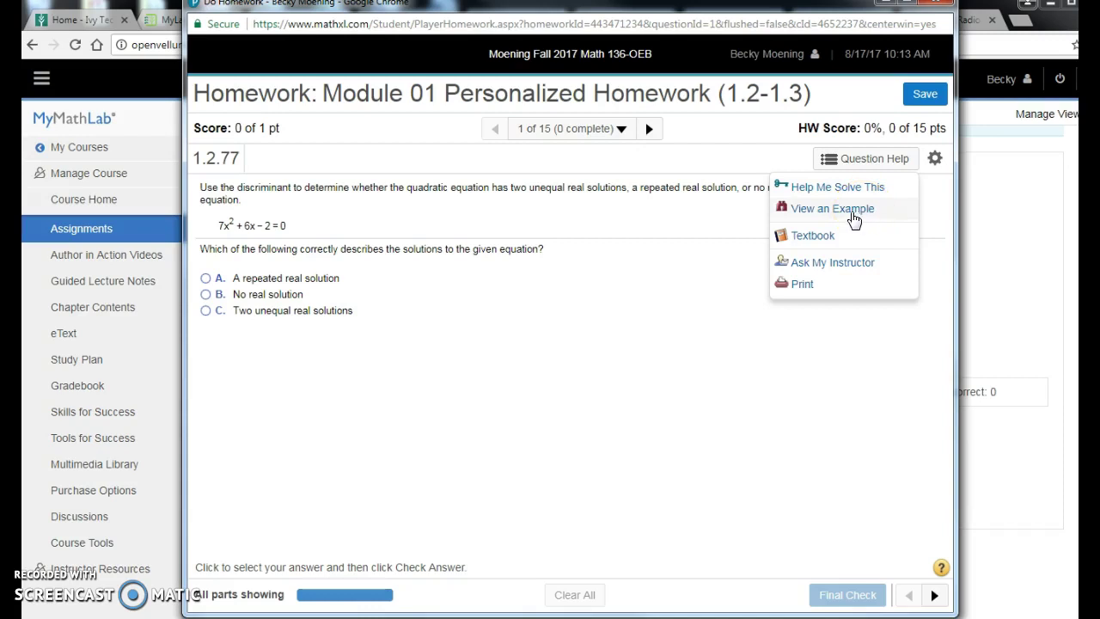
left_click(857, 191)
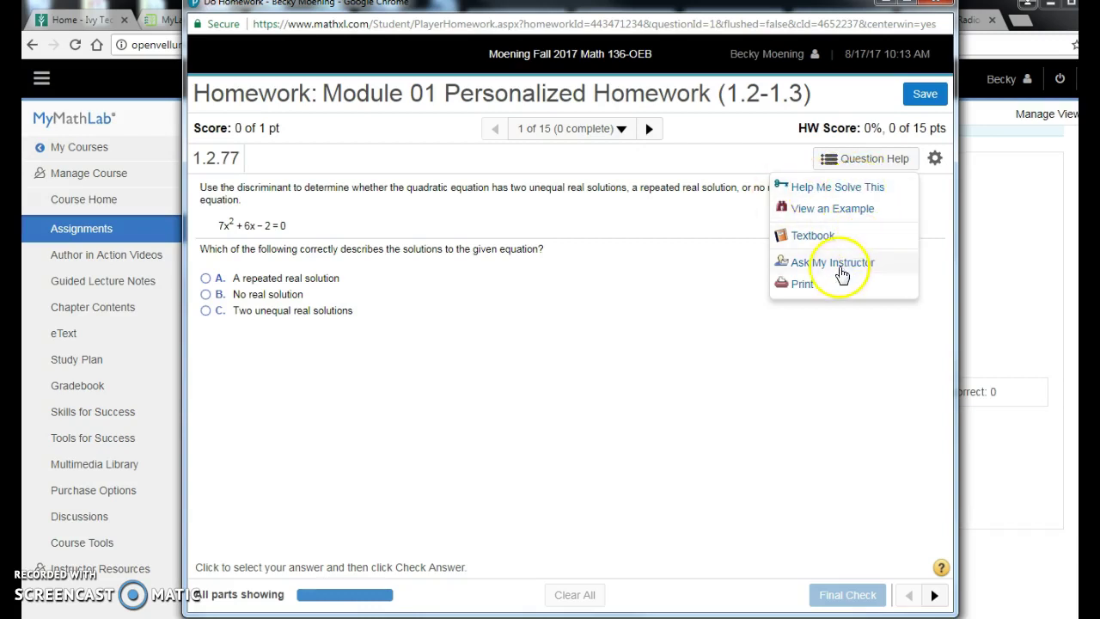
left_click(830, 263)
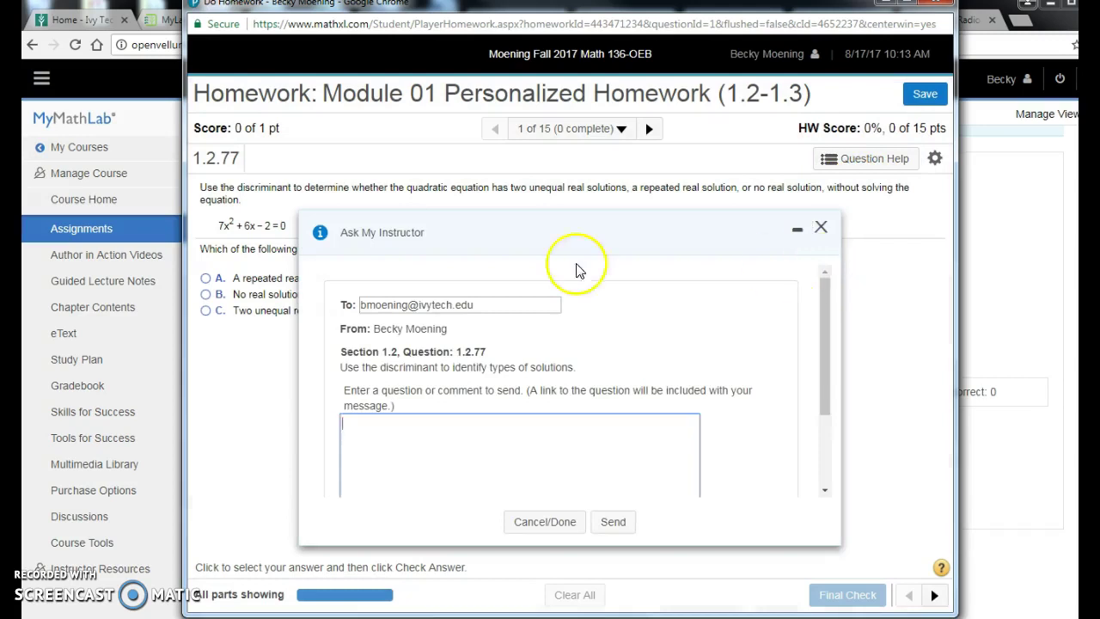
Step: Move the Ask My Instructor form higher, write a 'stuck!' message, and close it without sending
left_click_drag(523, 215, 535, 150)
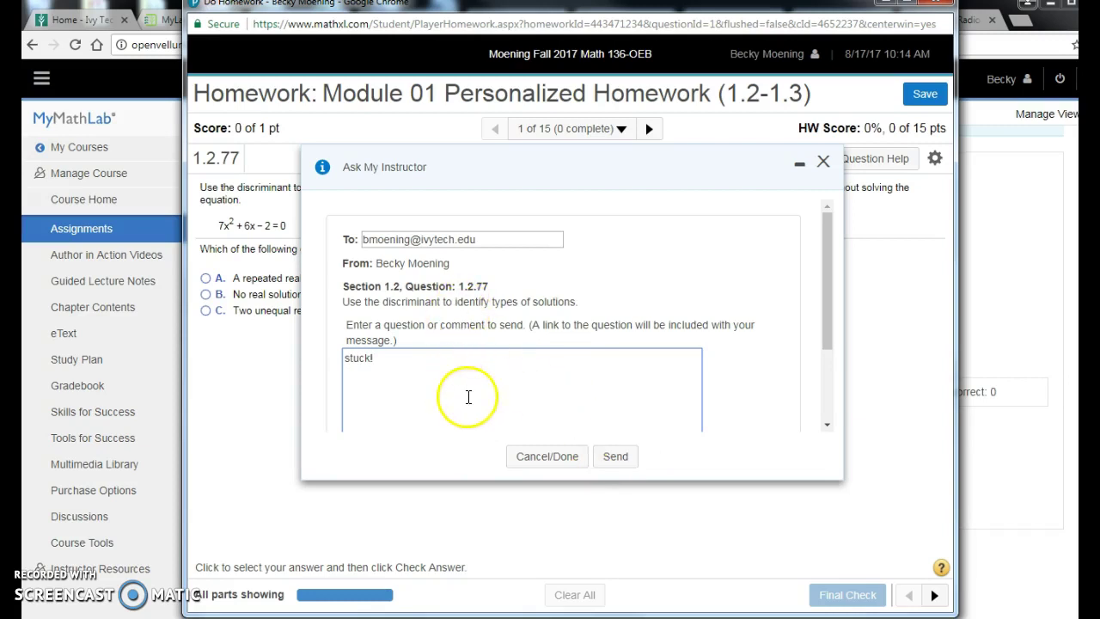
left_click(543, 459)
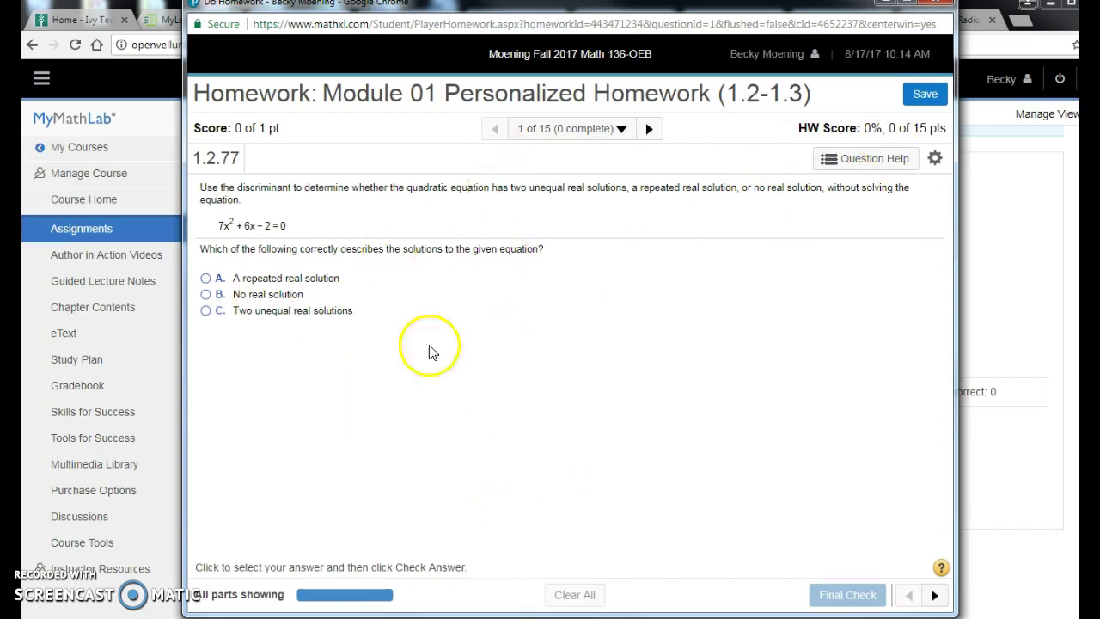
Step: Attempt discriminant question 1.2.77 and its similar versions with no real, two unequal, and repeated solutions
left_click(206, 294)
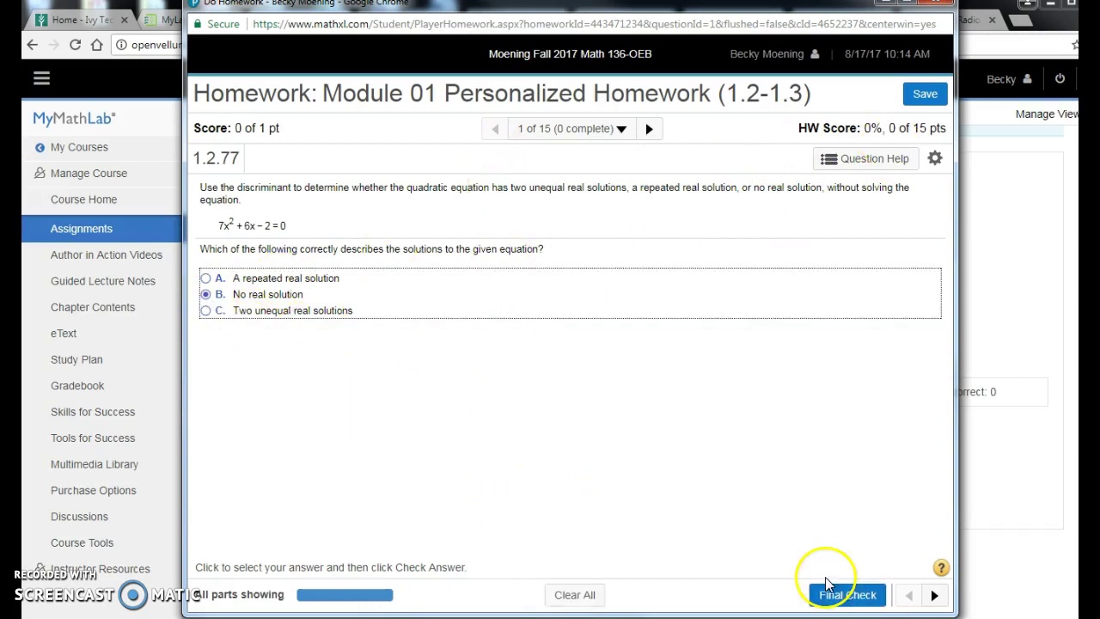
left_click(828, 590)
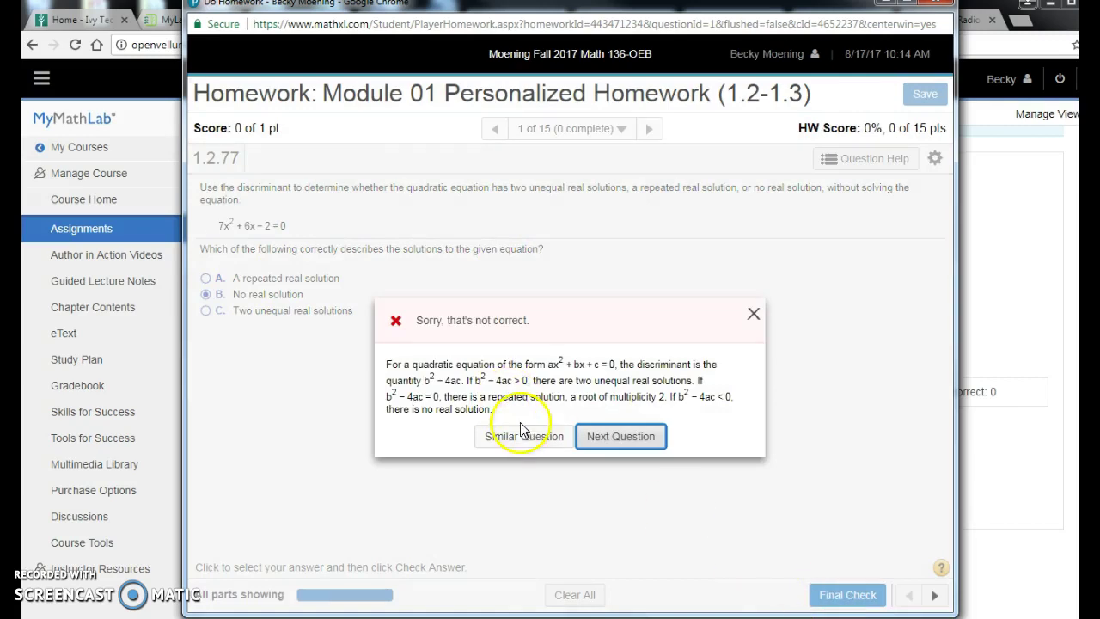
left_click(524, 438)
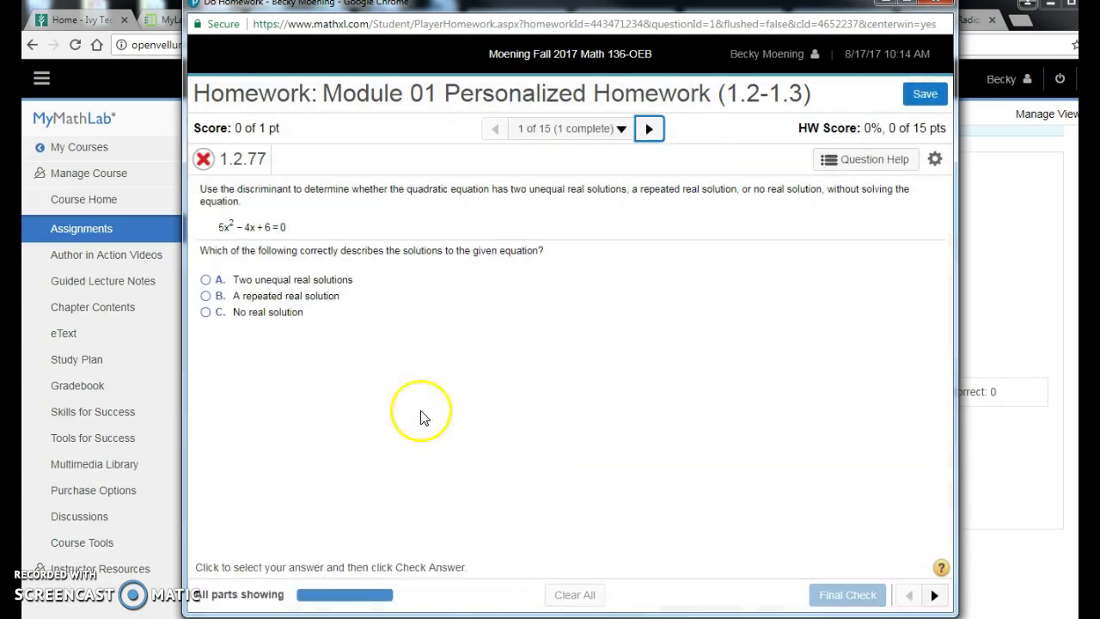
left_click(208, 280)
left_click(846, 595)
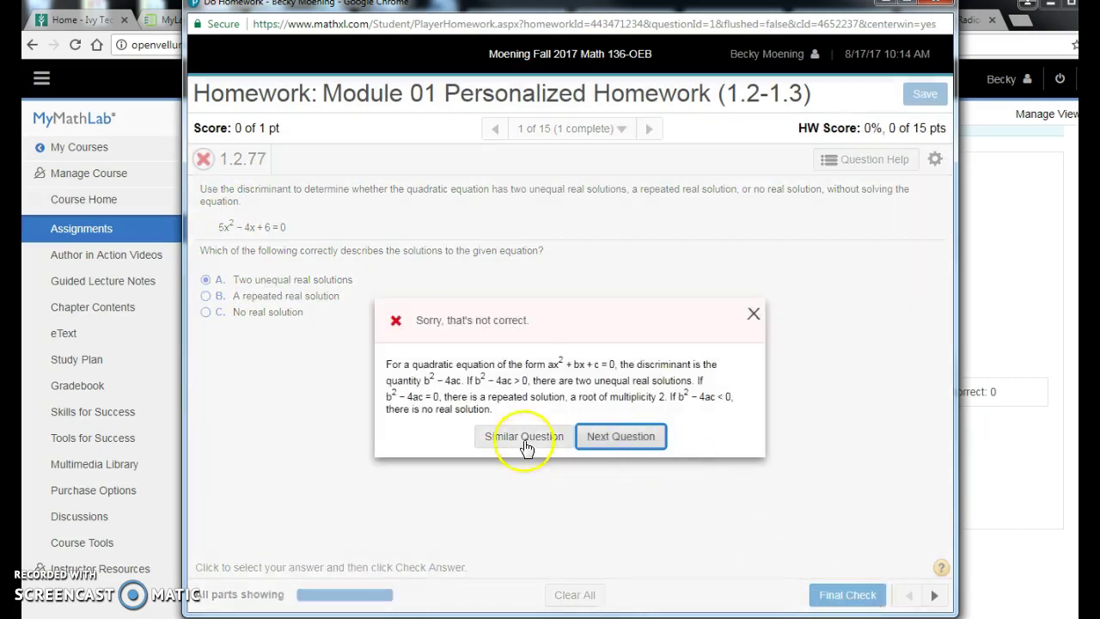
left_click(525, 439)
left_click(206, 296)
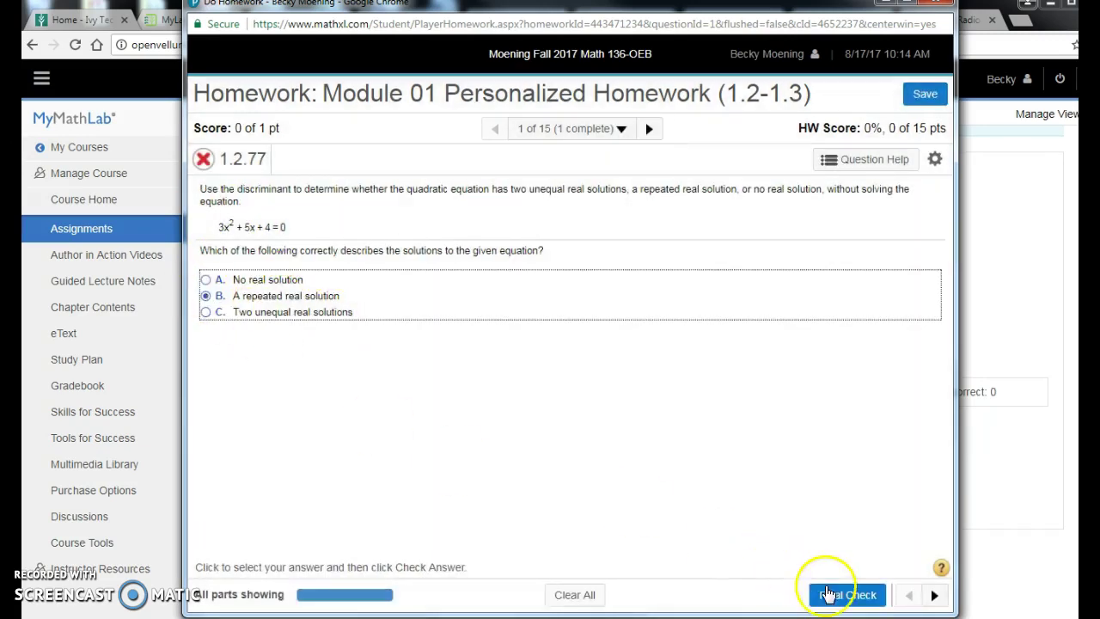
left_click(832, 593)
Step: Retry similar versions until two unequal real solutions is correct, then continue to question 1.2.81
left_click(520, 435)
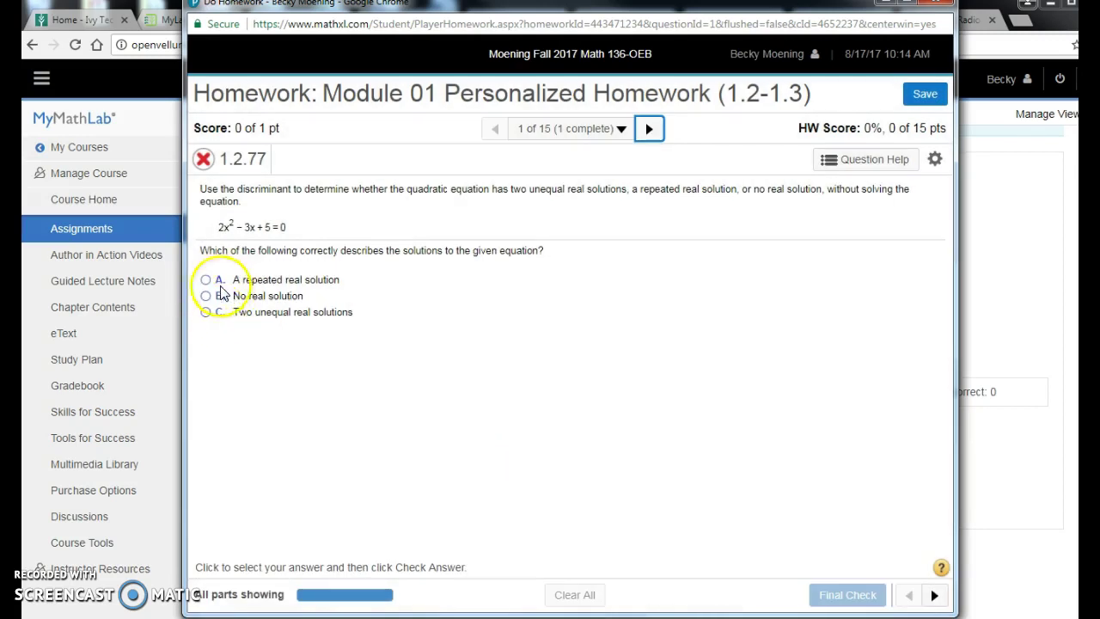
left_click(207, 280)
left_click(835, 593)
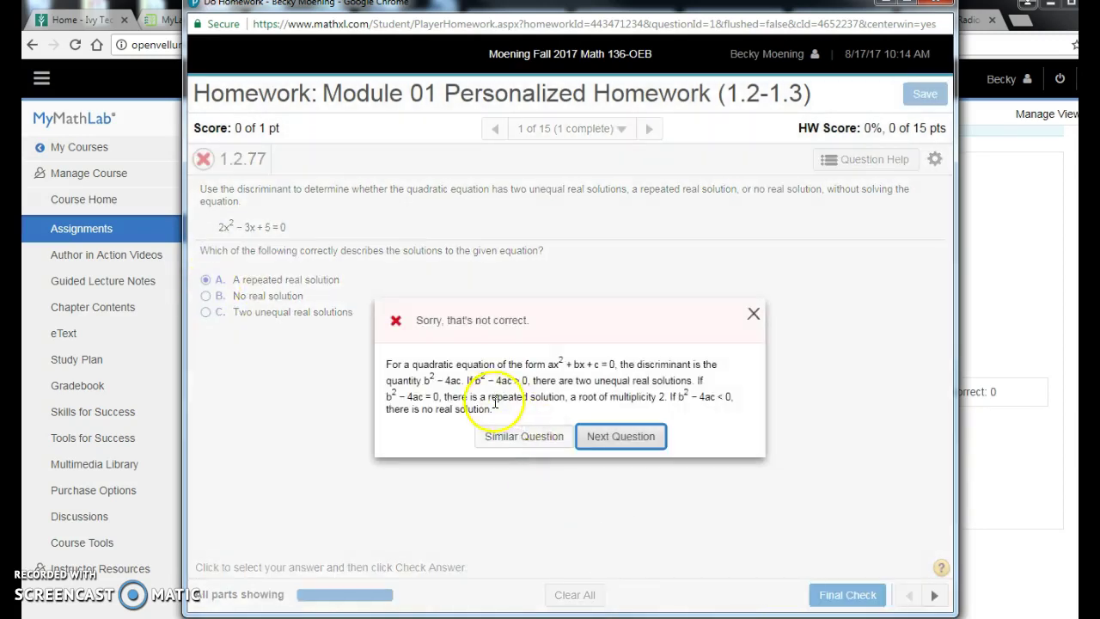
left_click(499, 440)
left_click(233, 280)
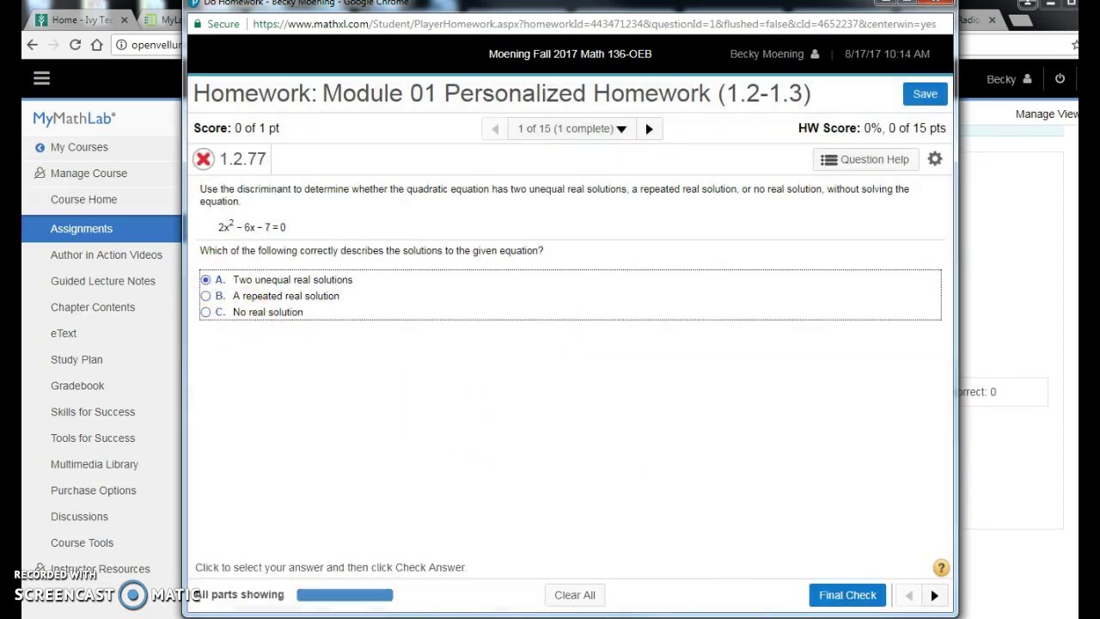
left_click(851, 594)
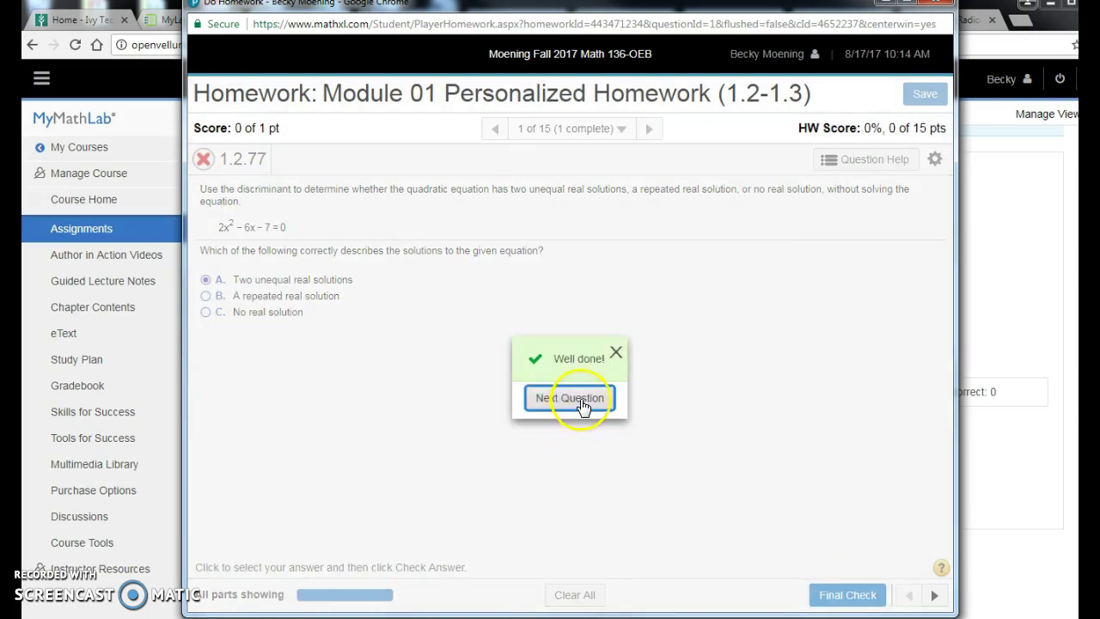
left_click(571, 398)
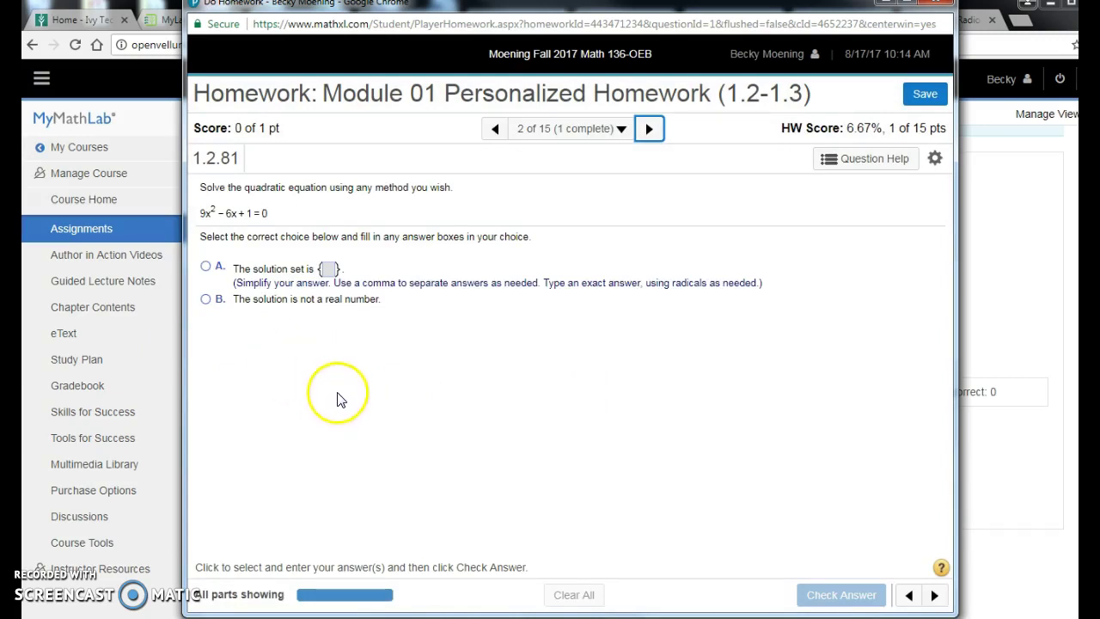
Step: Answer question 1.2.81 as 'not a real number', check it twice, final-check, and load a similar version
left_click(207, 268)
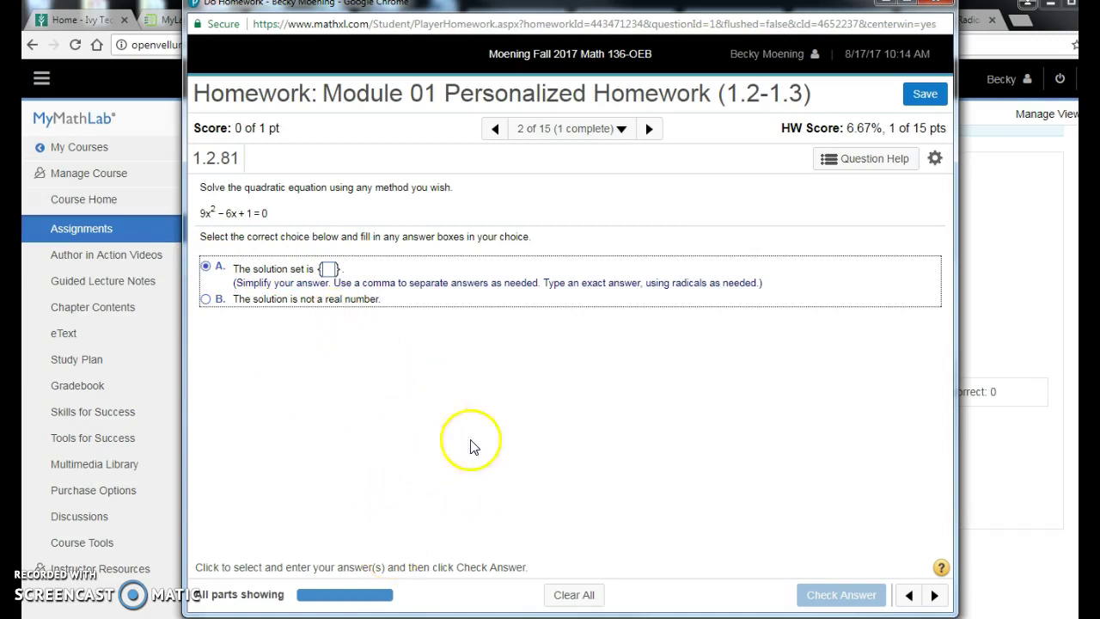
left_click(207, 299)
left_click(847, 595)
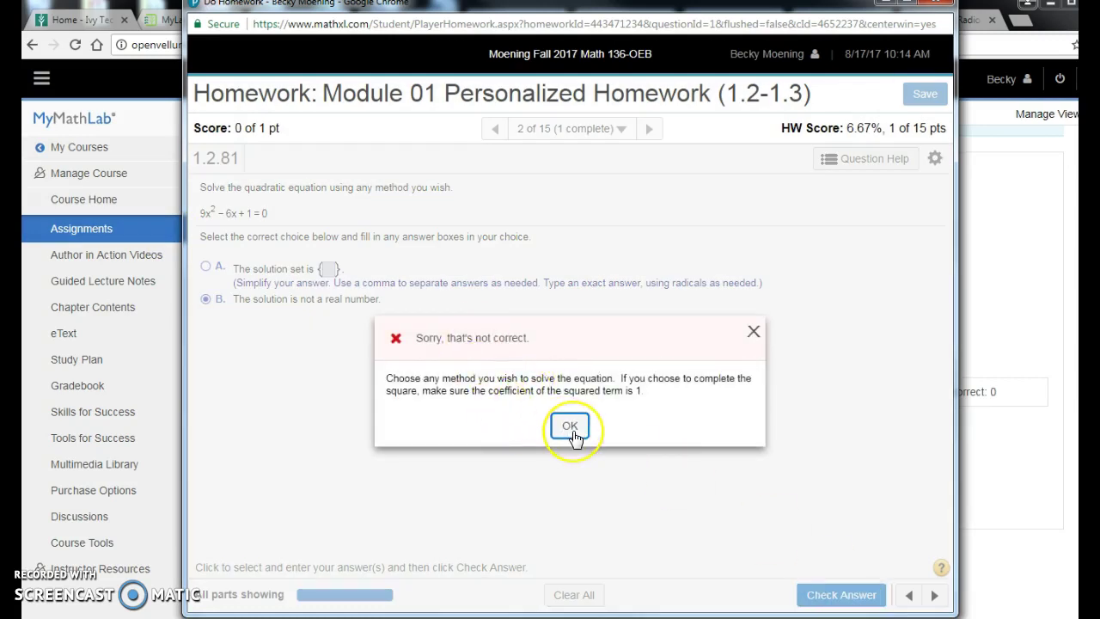
left_click(572, 429)
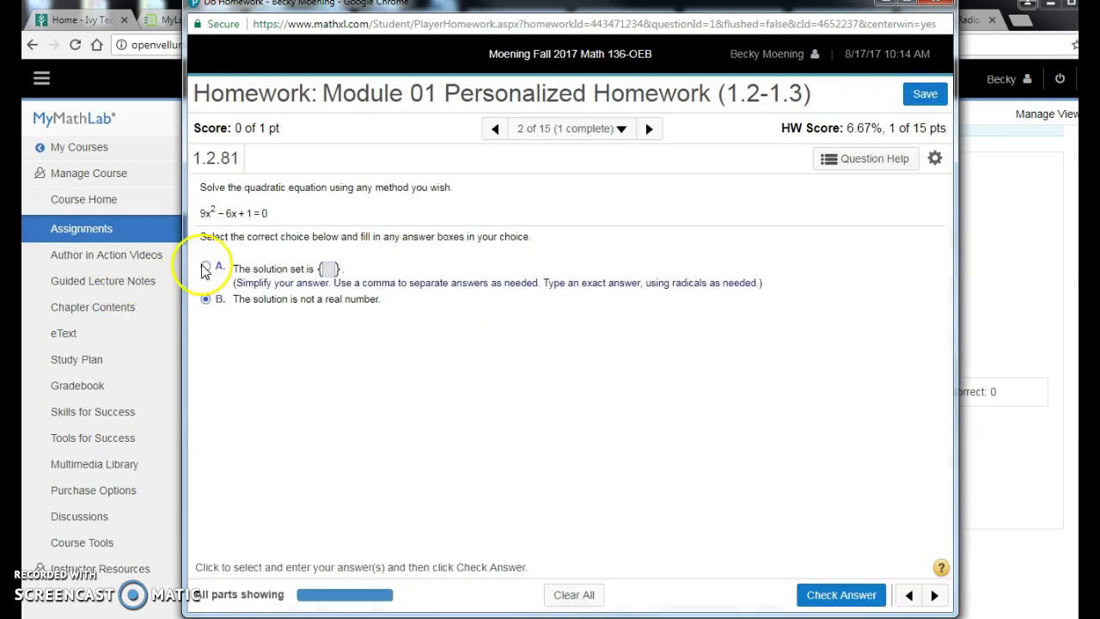
left_click(834, 593)
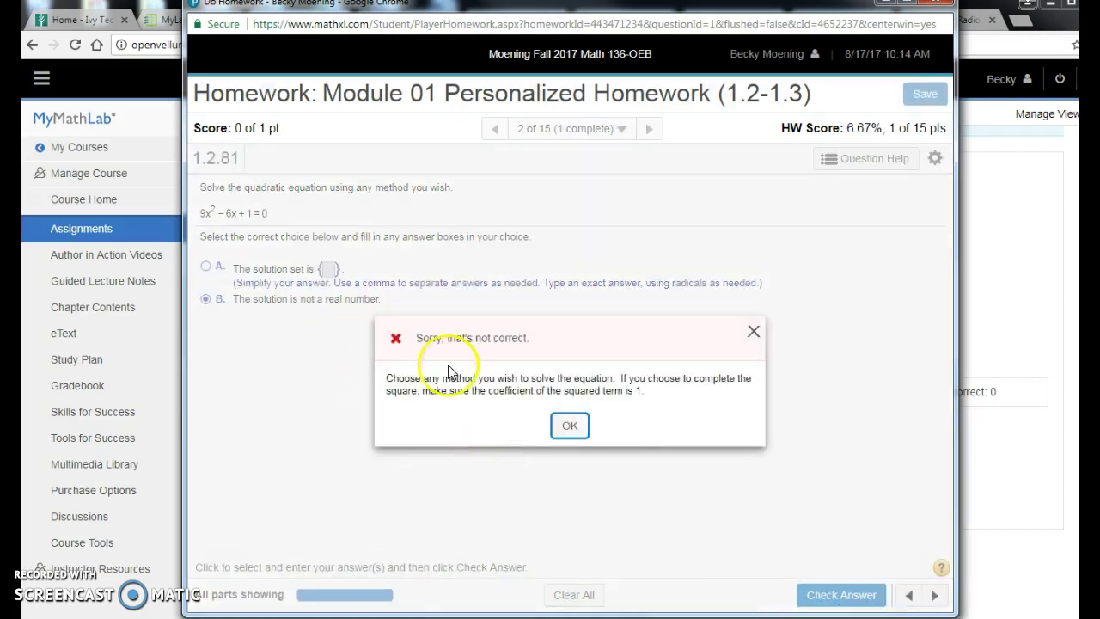
left_click(567, 428)
left_click(846, 593)
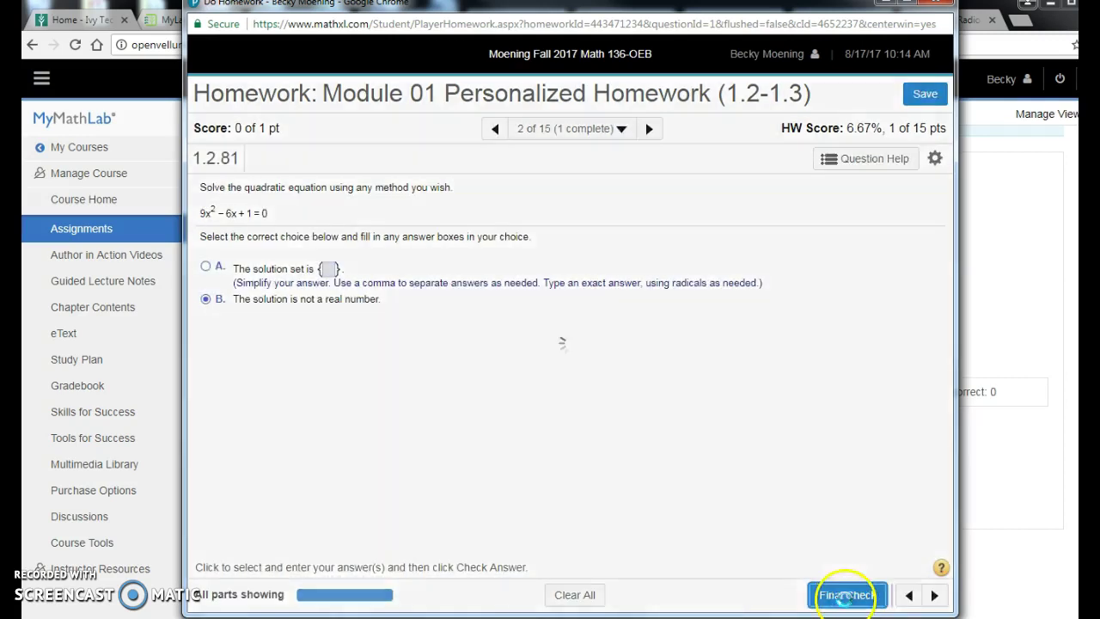
left_click(486, 445)
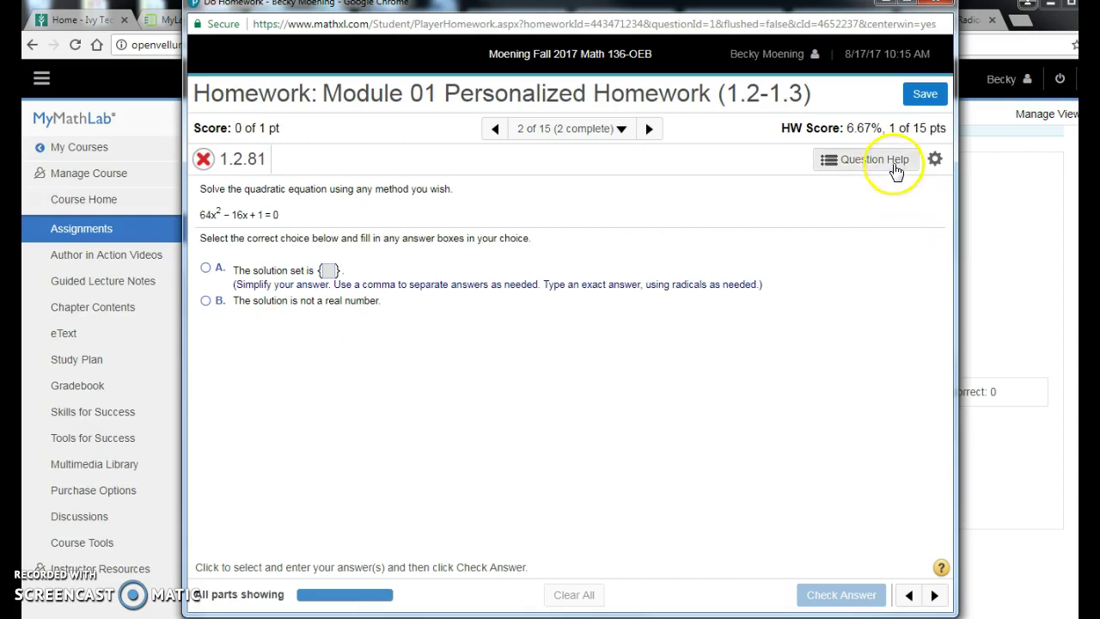
Step: Show the Question Help options, then close the homework window and confirm leaving
left_click(894, 163)
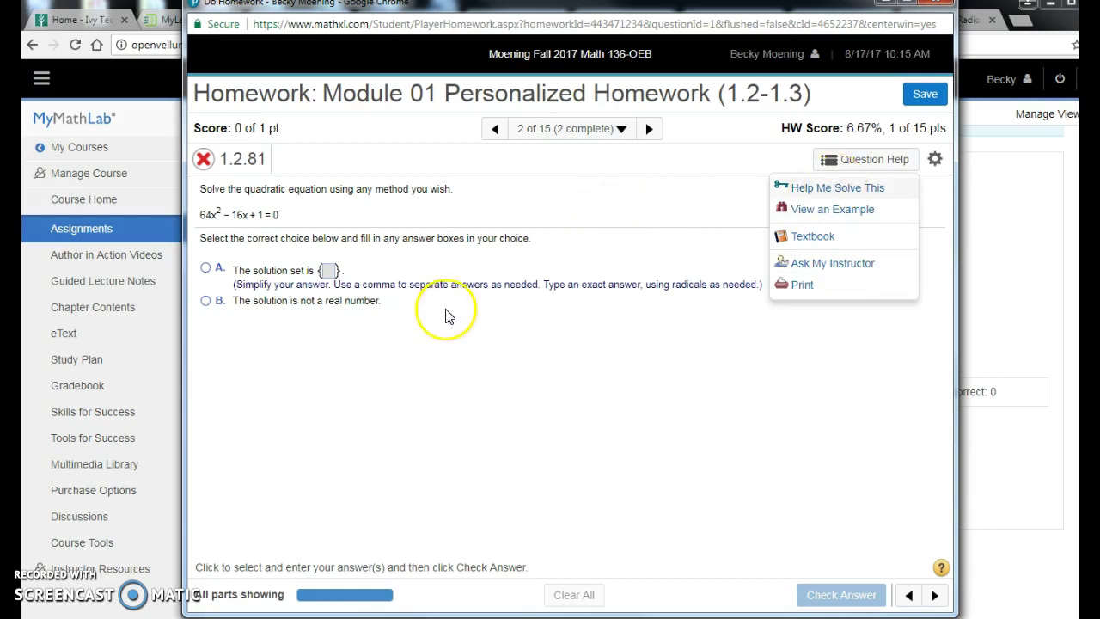
left_click(935, 3)
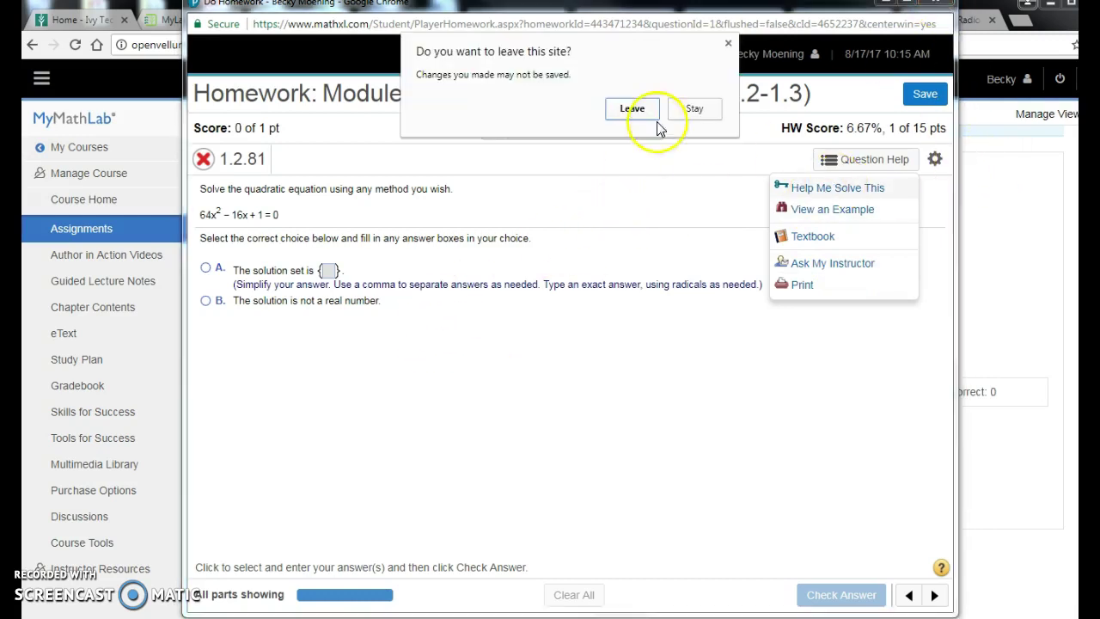
left_click(640, 112)
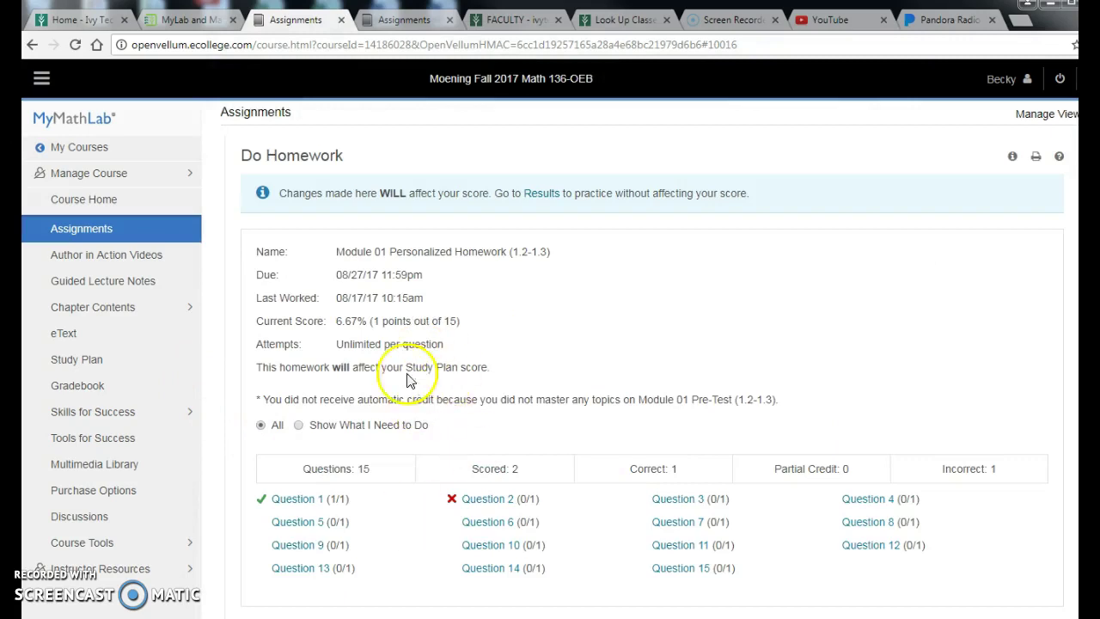
Step: Return to the Assignments list and highlight the Module 01 Quiz's attempts count and due date
left_click(92, 232)
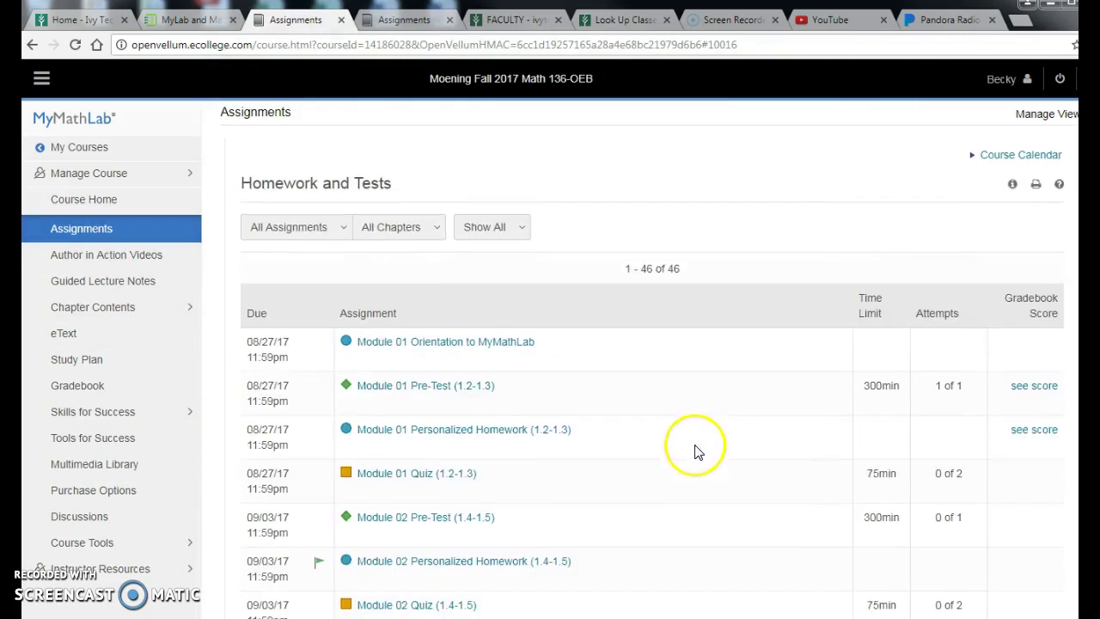
scroll(576, 427, "down", 1)
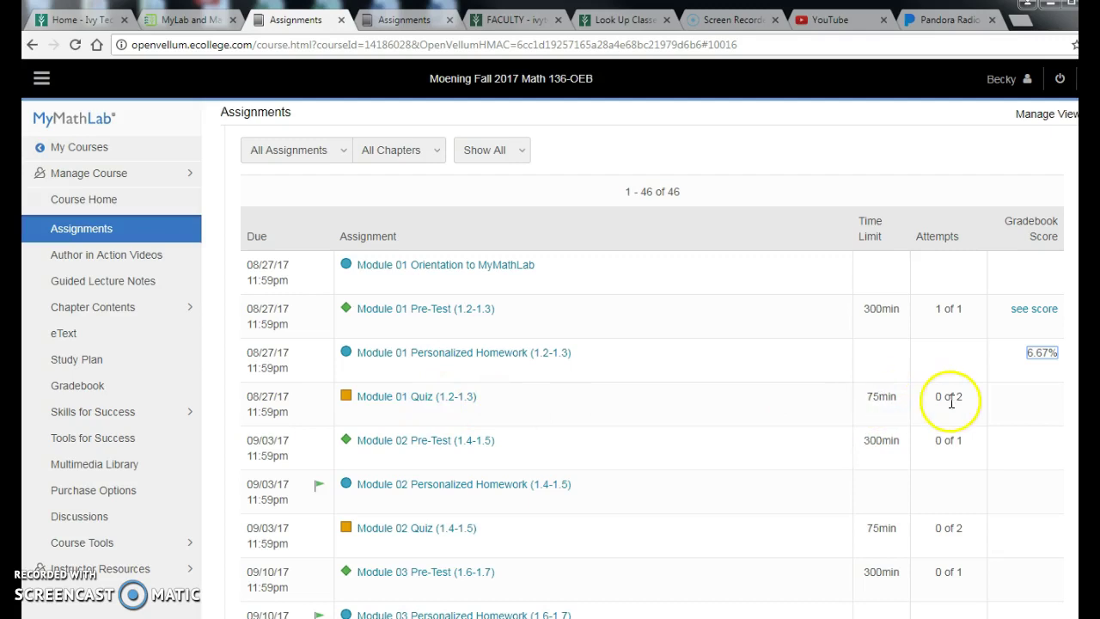
left_click_drag(937, 396, 962, 399)
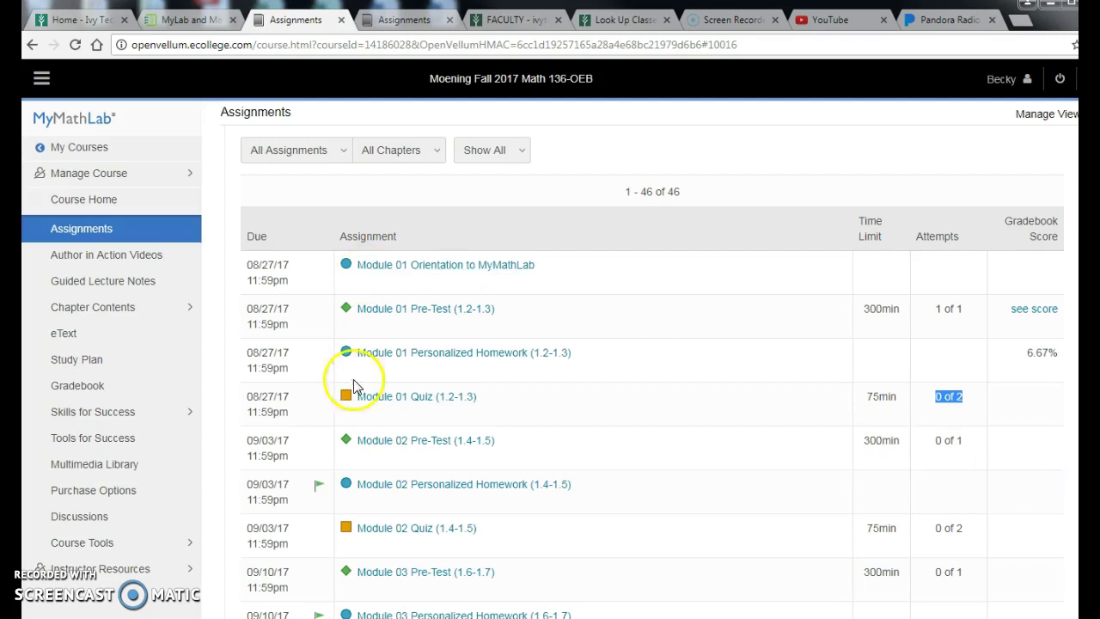
left_click_drag(253, 398, 352, 413)
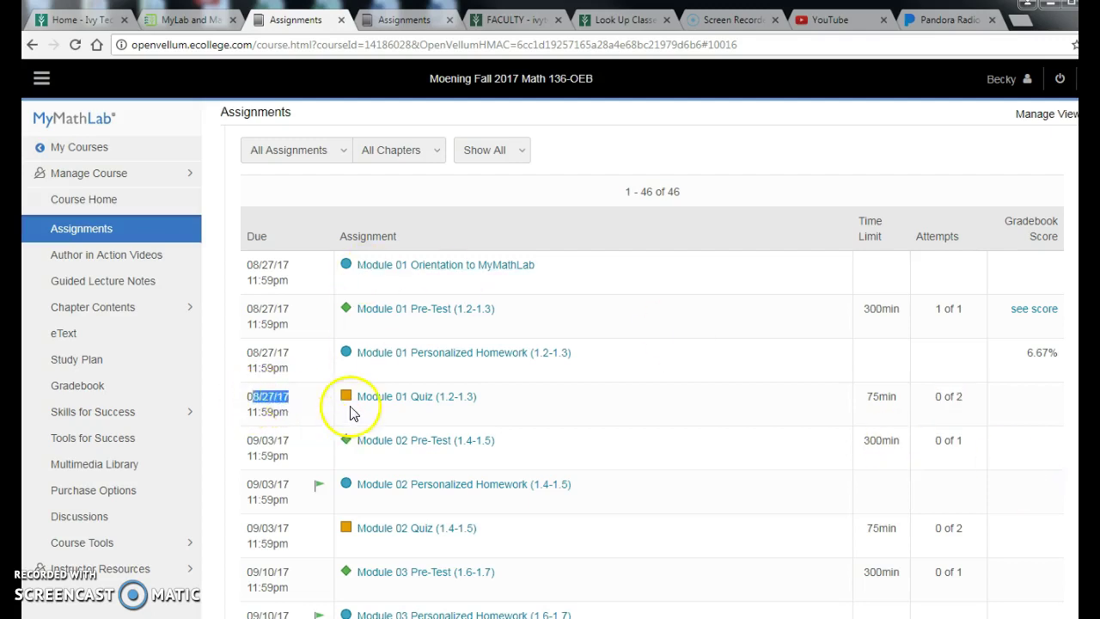
Step: Open Author in Action Videos, browse Chapter 1 Equations and Inequalities videos, then return to the course tab
left_click(112, 255)
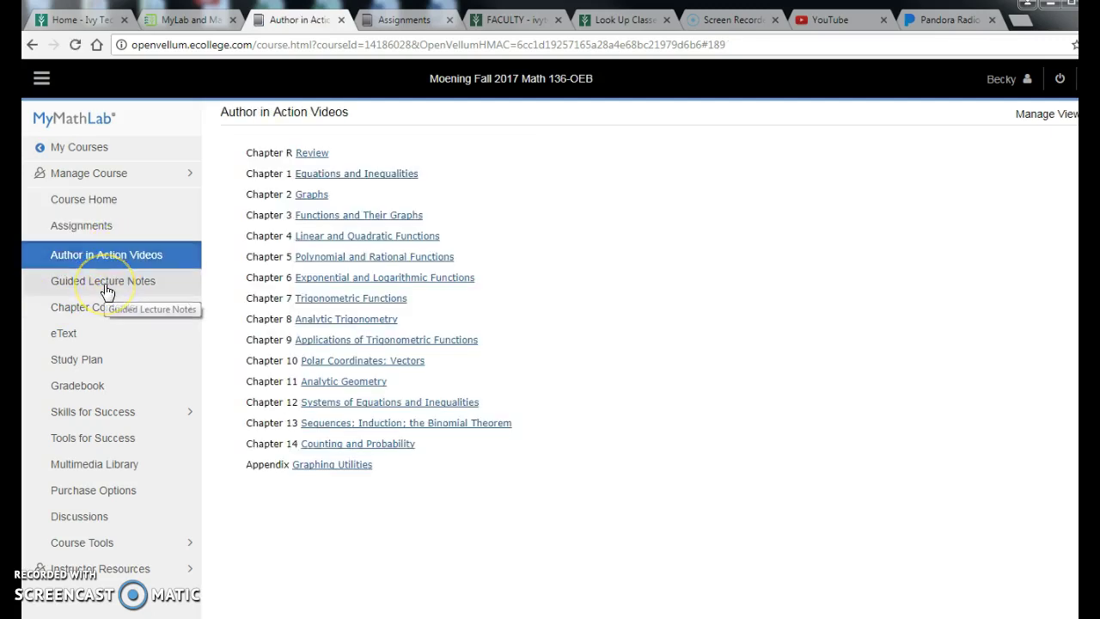
left_click(344, 174)
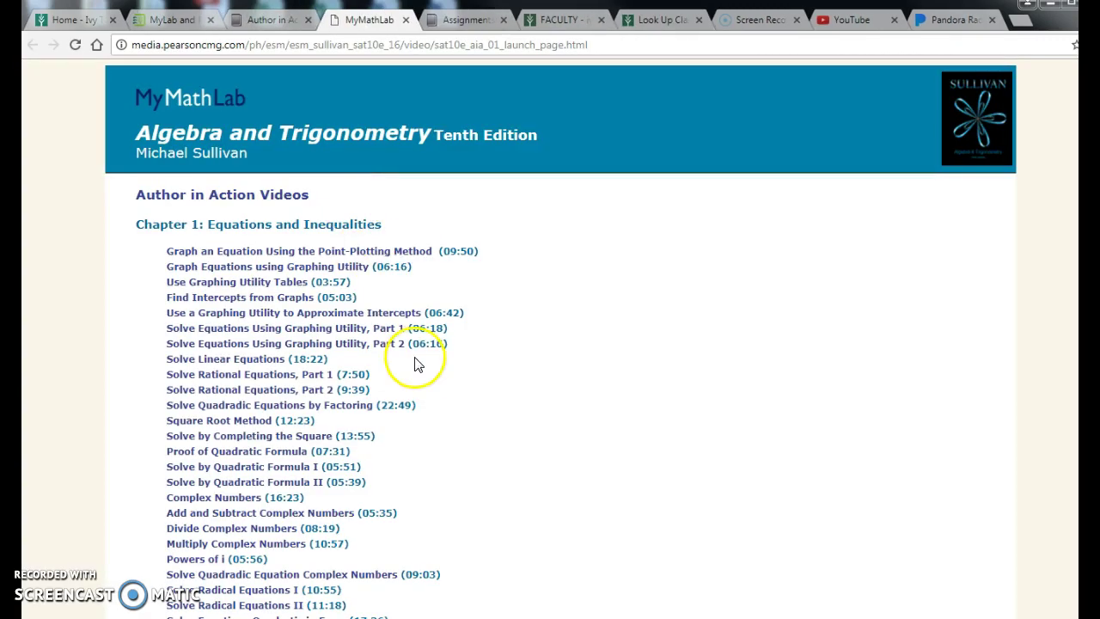
scroll(320, 327, "down", 3)
scroll(316, 352, "up", 3)
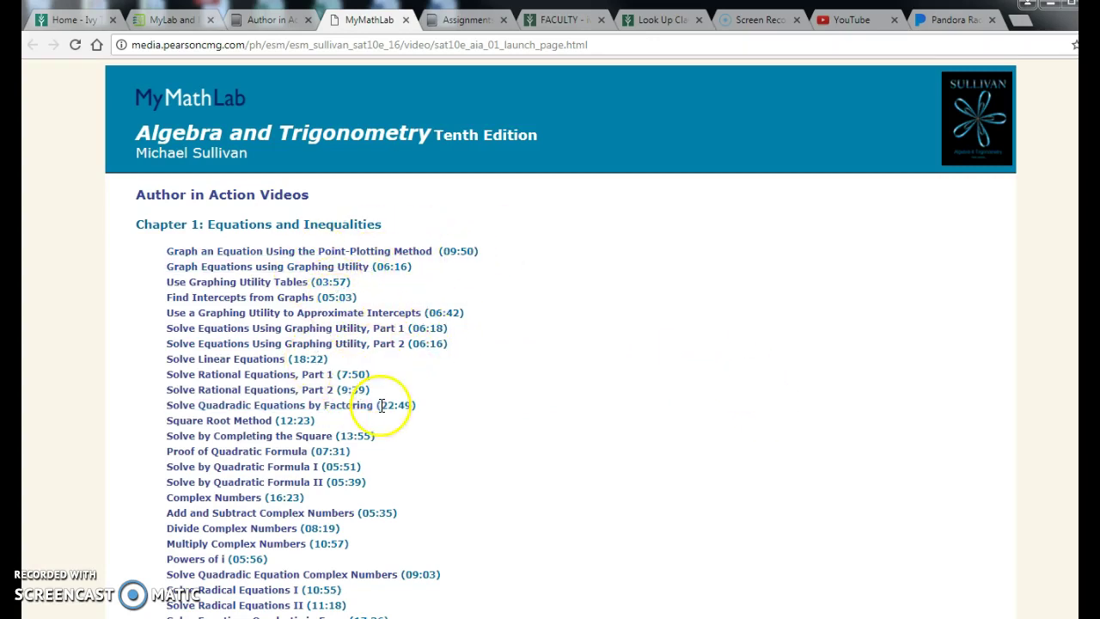
left_click(272, 21)
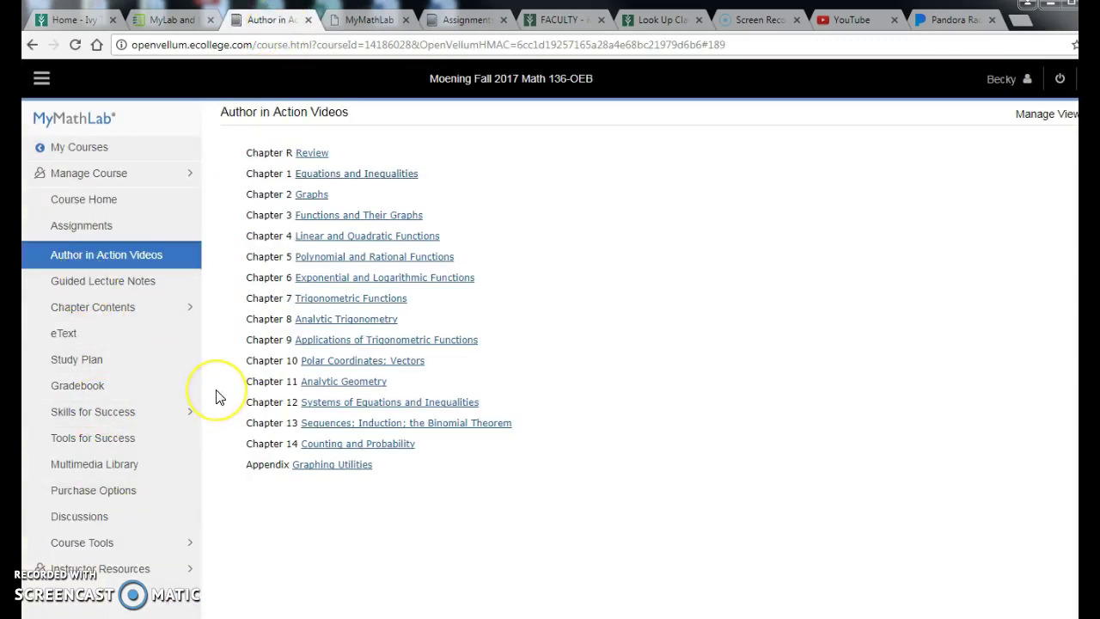
Step: Open the Guided Lecture Notes page and bring up the Section 1.1 notes in Word
left_click(69, 279)
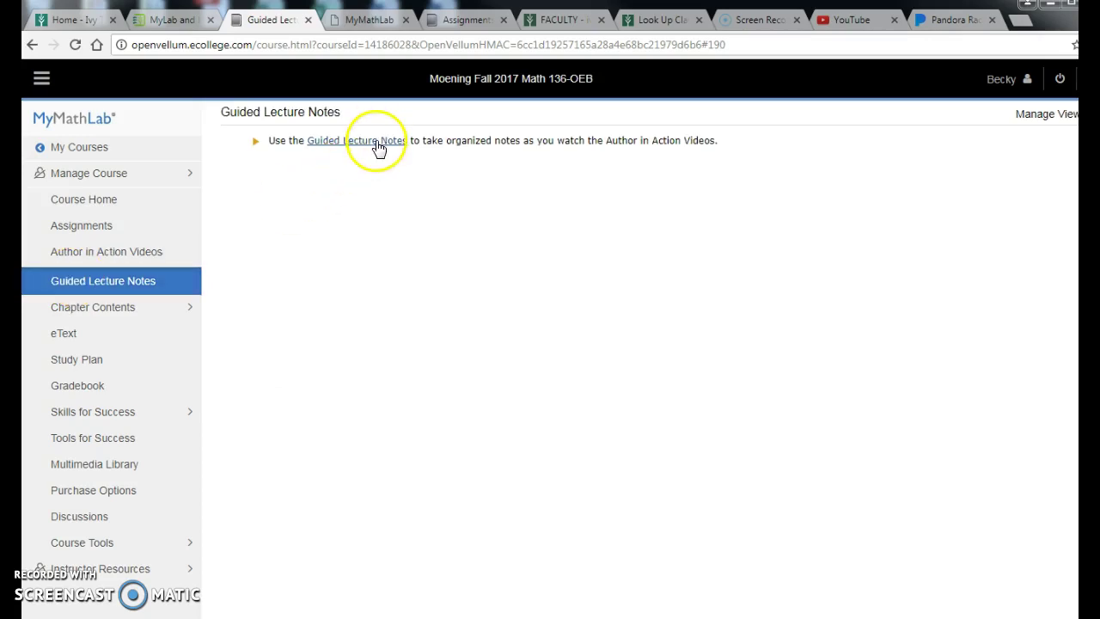
key("alt+Tab")
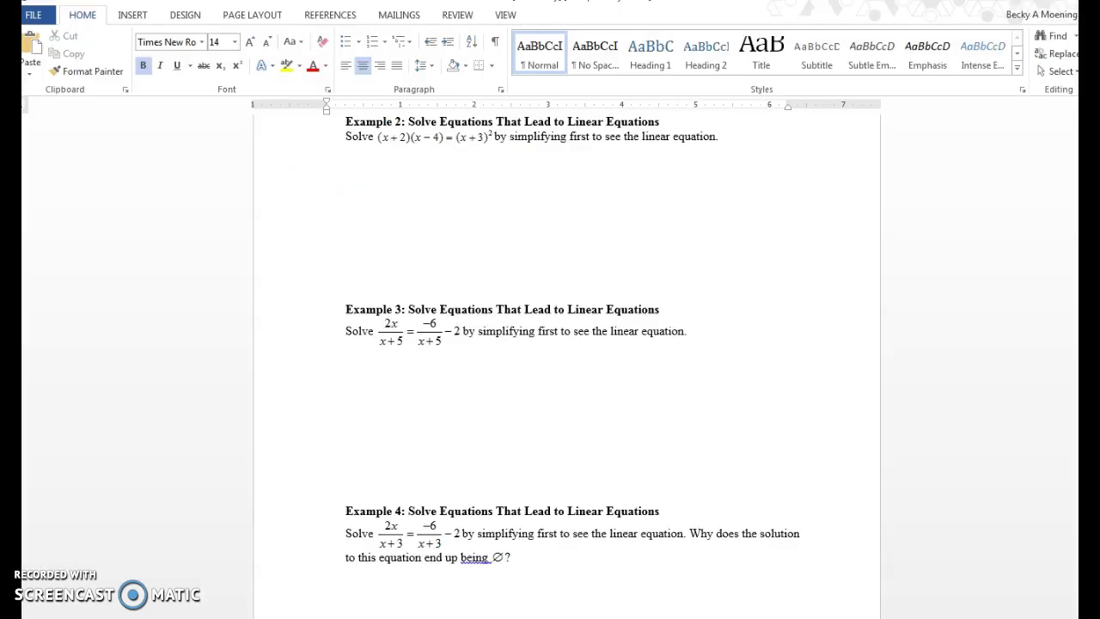
scroll(582, 364, "up", 2)
left_click_drag(1083, 352, 1081, 318)
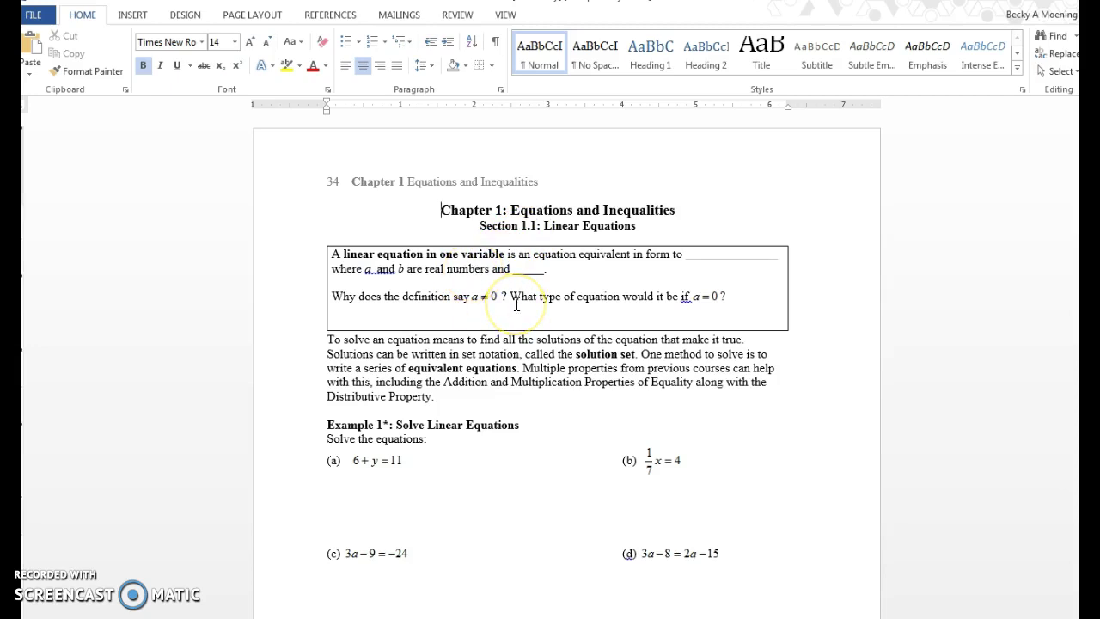
Step: Read the Section 1.1 linear equations notes down to Example 5, then return to Chrome
scroll(517, 304, "down", 8)
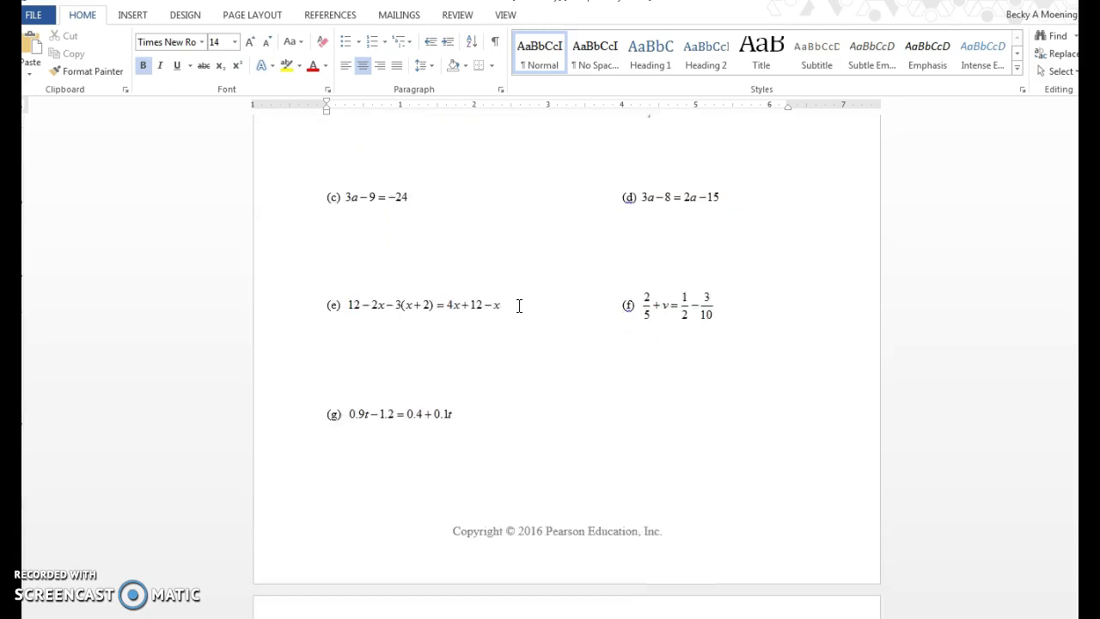
scroll(519, 305, "up", 8)
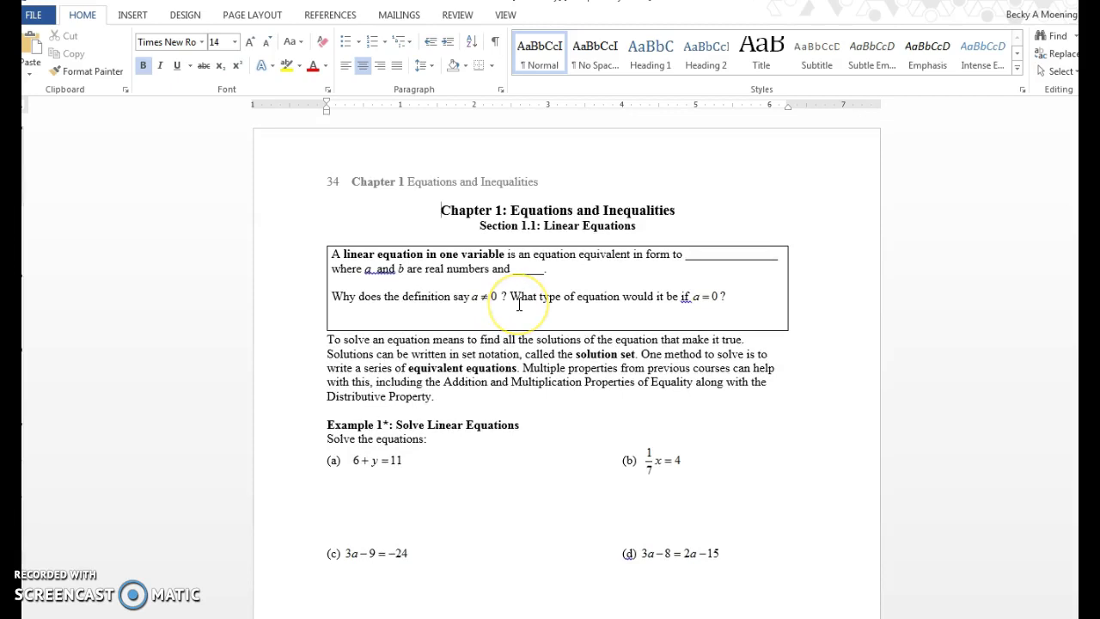
scroll(492, 347, "down", 8)
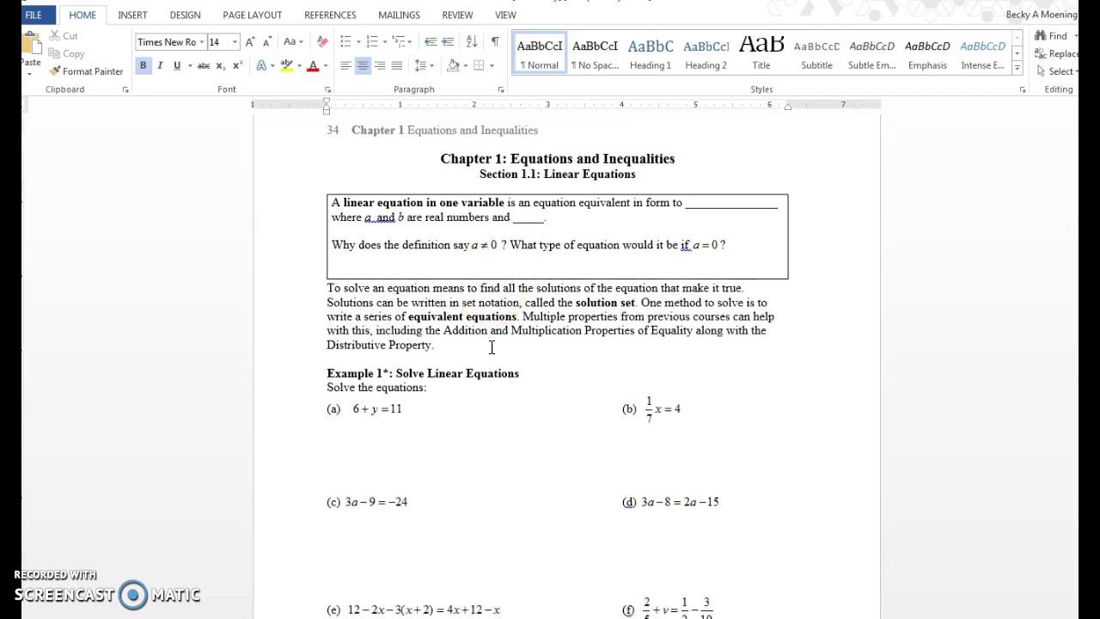
scroll(492, 346, "up", 8)
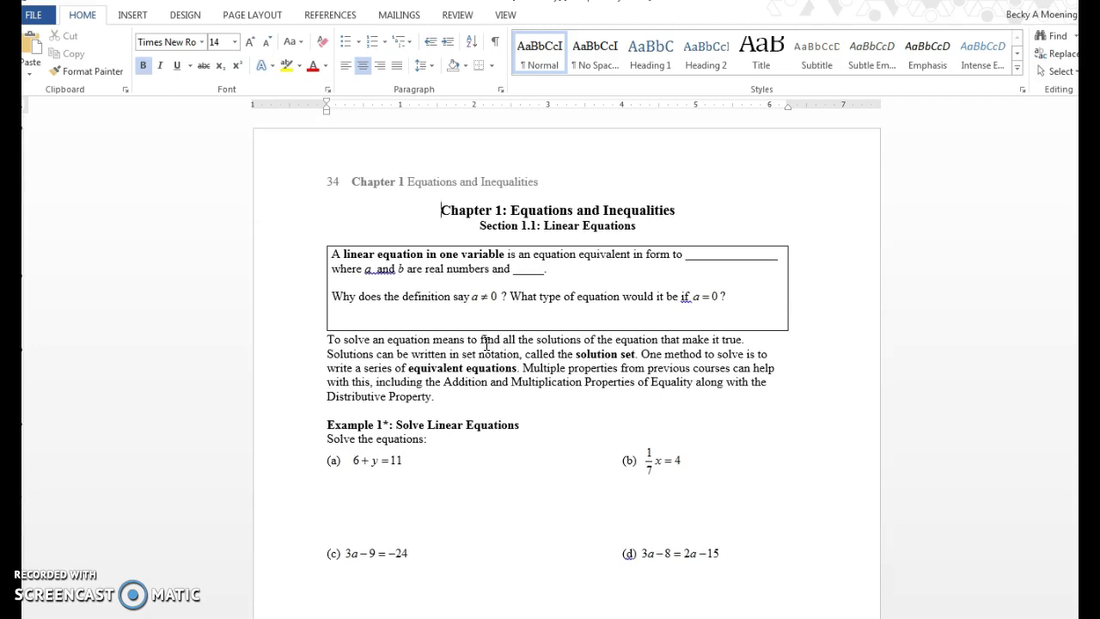
scroll(487, 345, "down", 10)
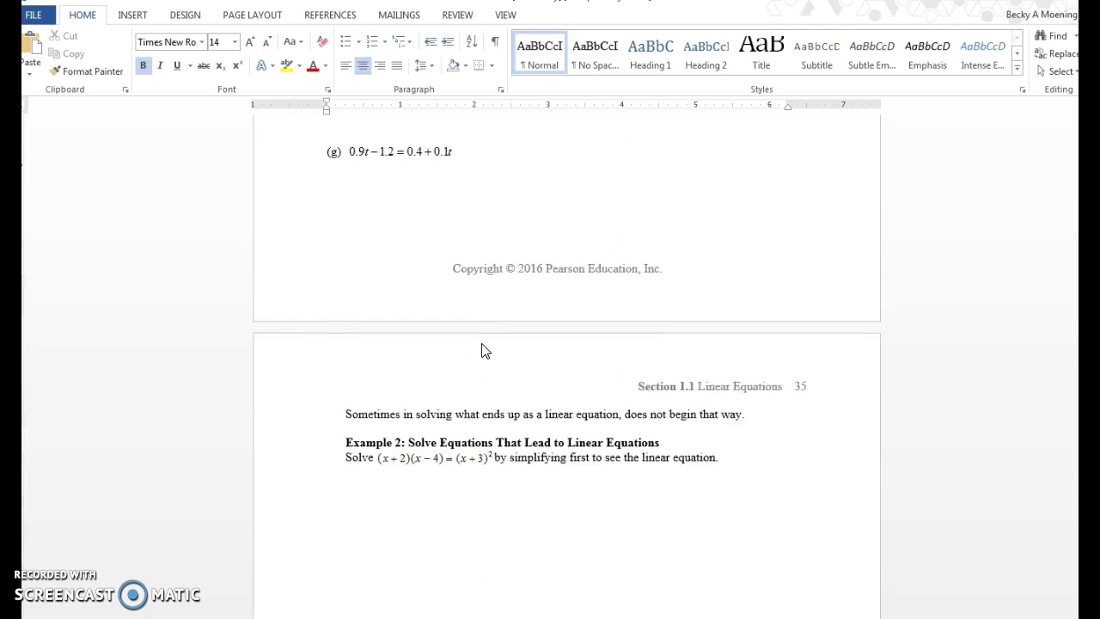
scroll(482, 350, "down", 8)
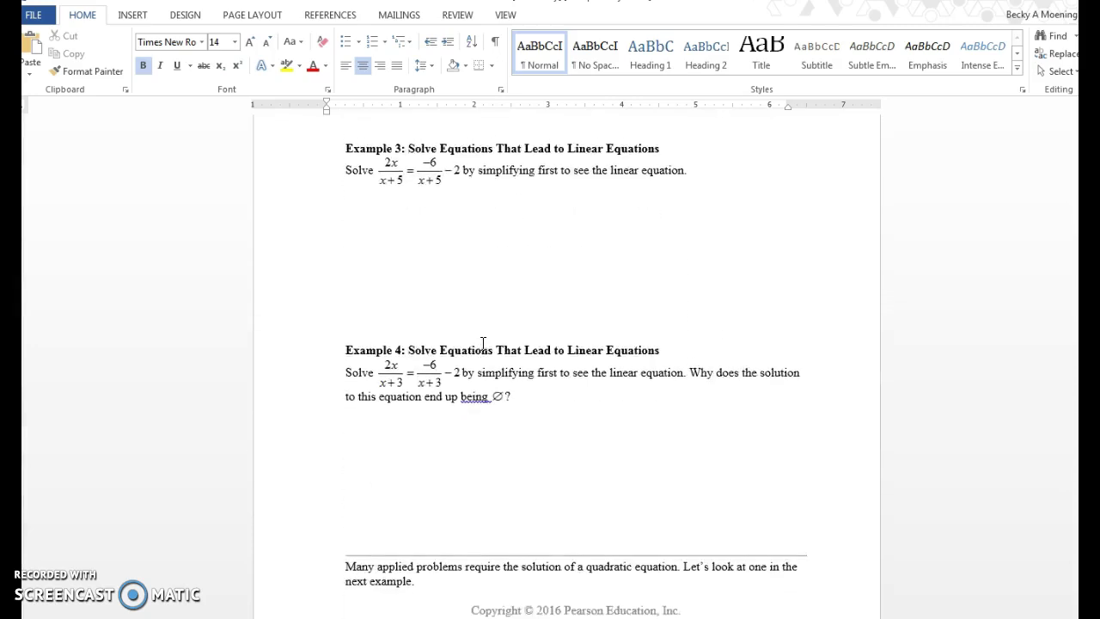
scroll(482, 344, "down", 5)
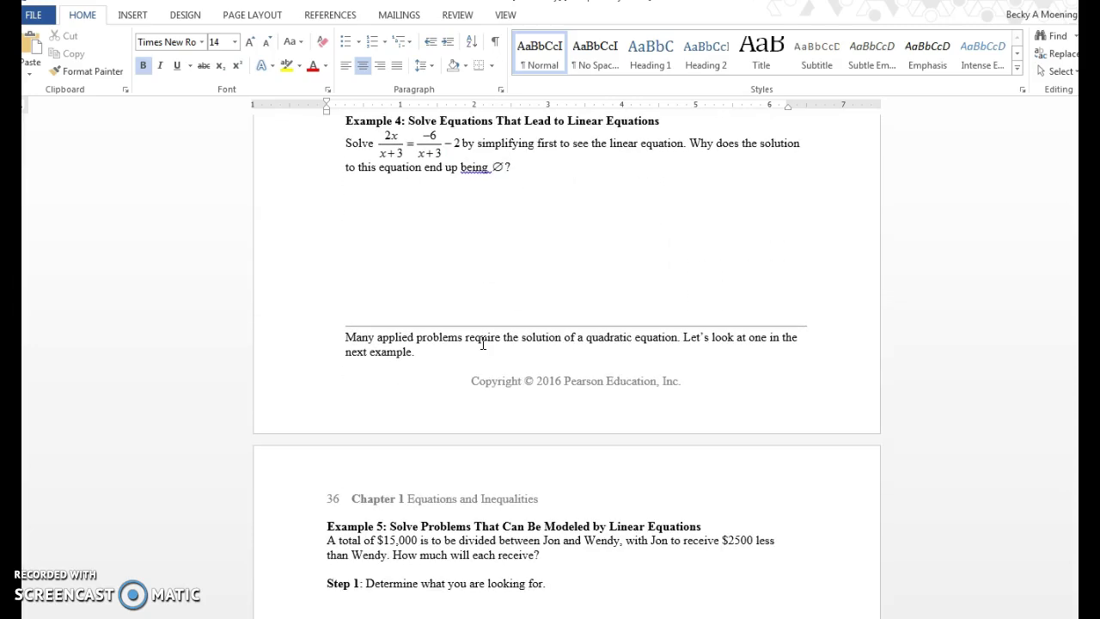
scroll(482, 344, "down", 8)
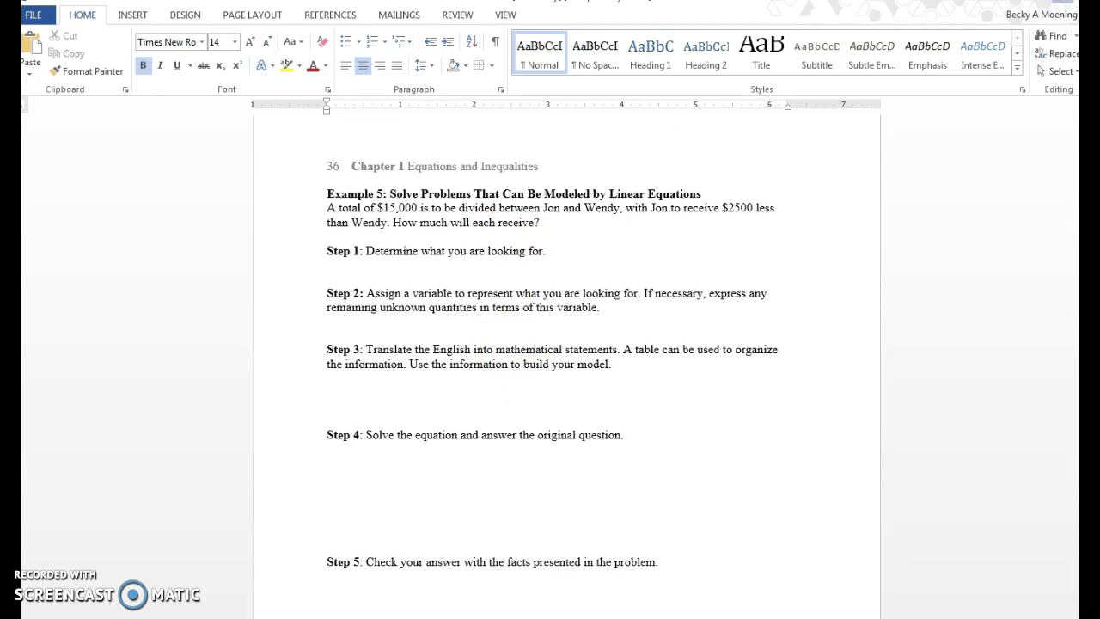
key("alt+Tab")
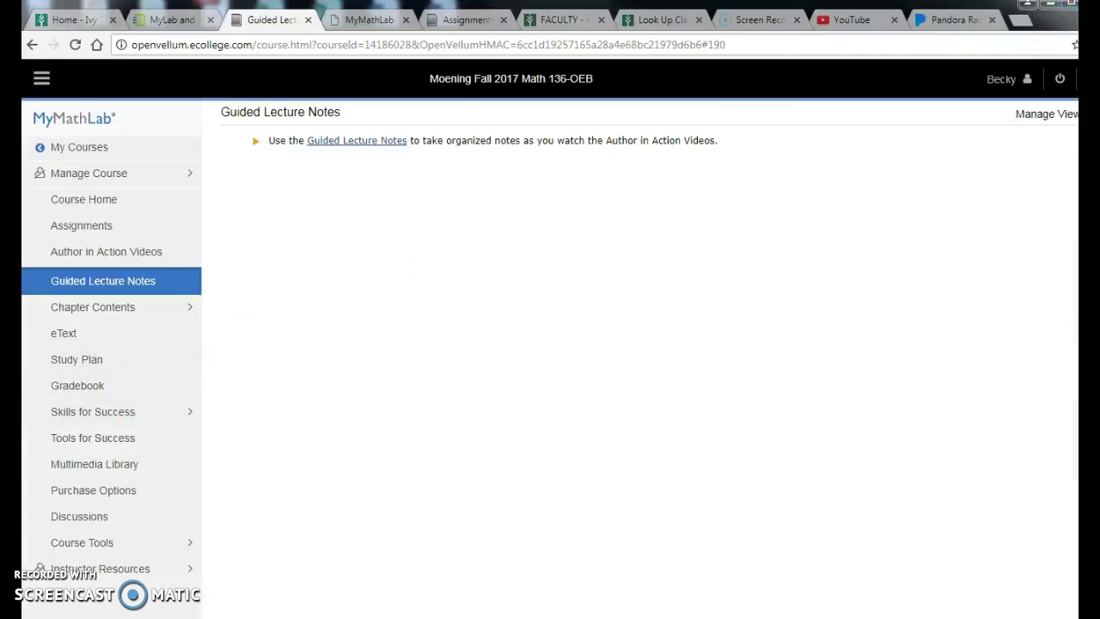
Step: Open Section 1.2.docx from the sat10e_gln_word.zip folder in Windows Explorer
key("alt+Tab")
scroll(466, 297, "down", 4)
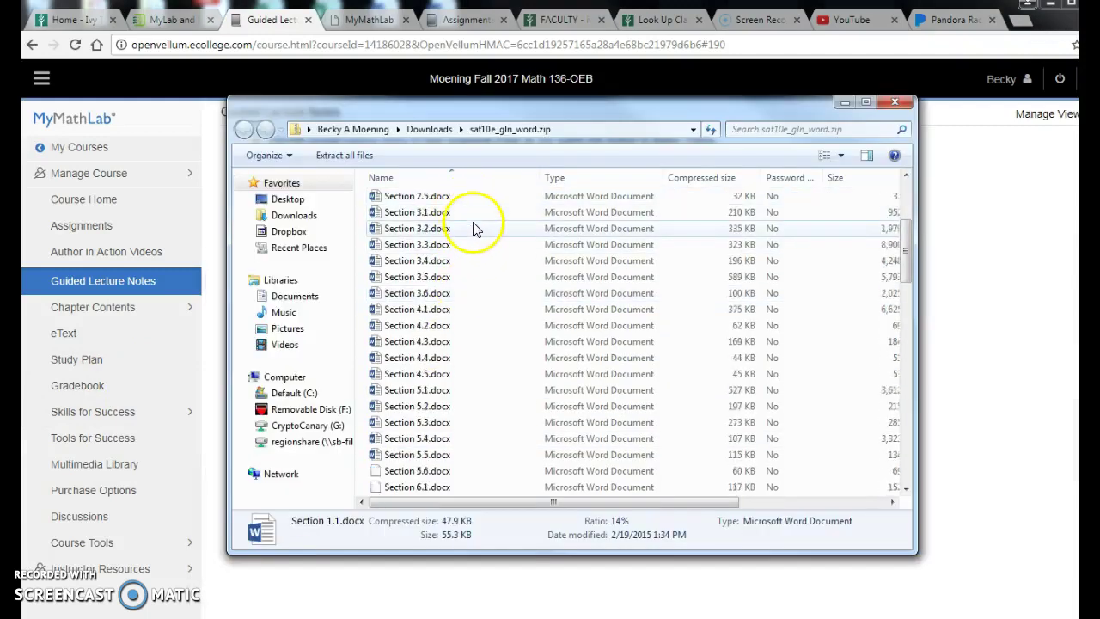
scroll(476, 230, "down", 17)
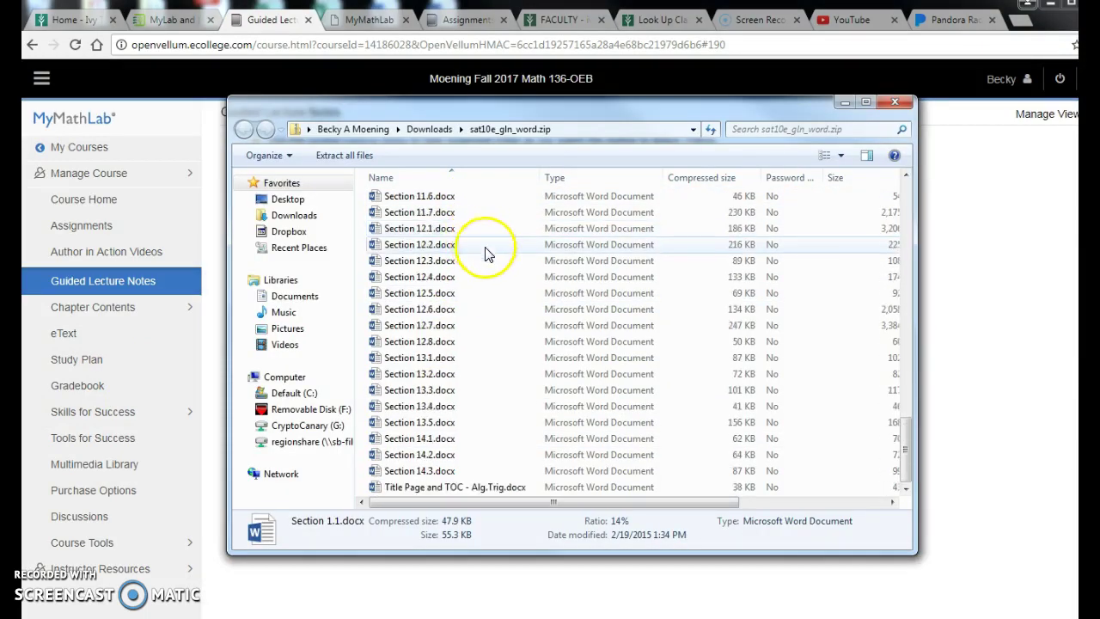
scroll(486, 254, "up", 20)
left_click(434, 218)
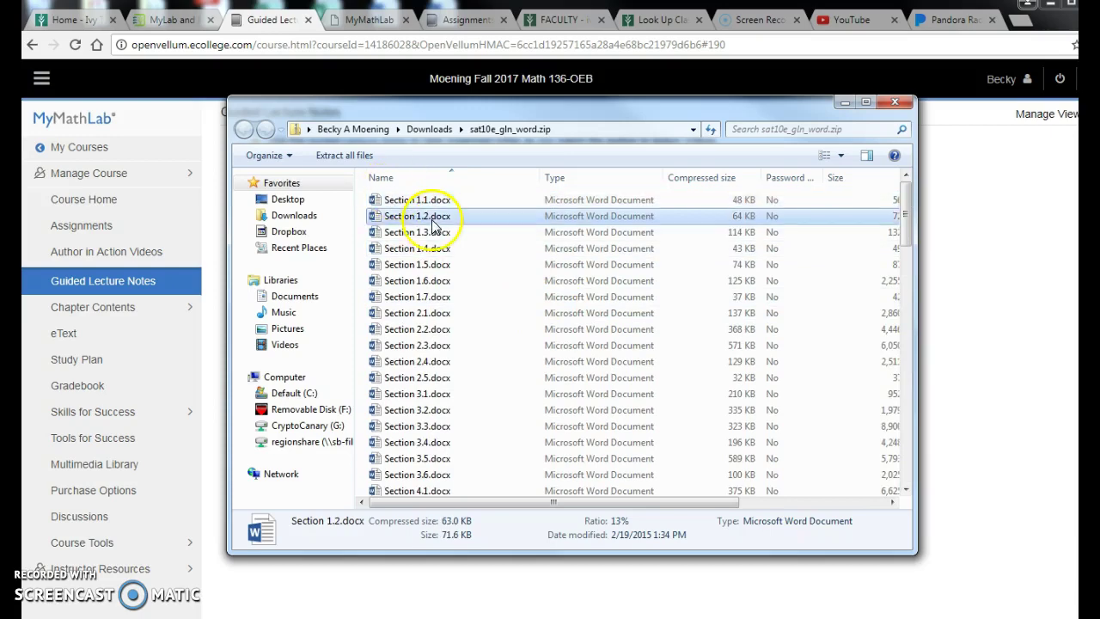
double_click(432, 220)
Step: Preview the Section 1.2 notes, close Word, and show the Author in Action Videos list
scroll(580, 318, "up", 3)
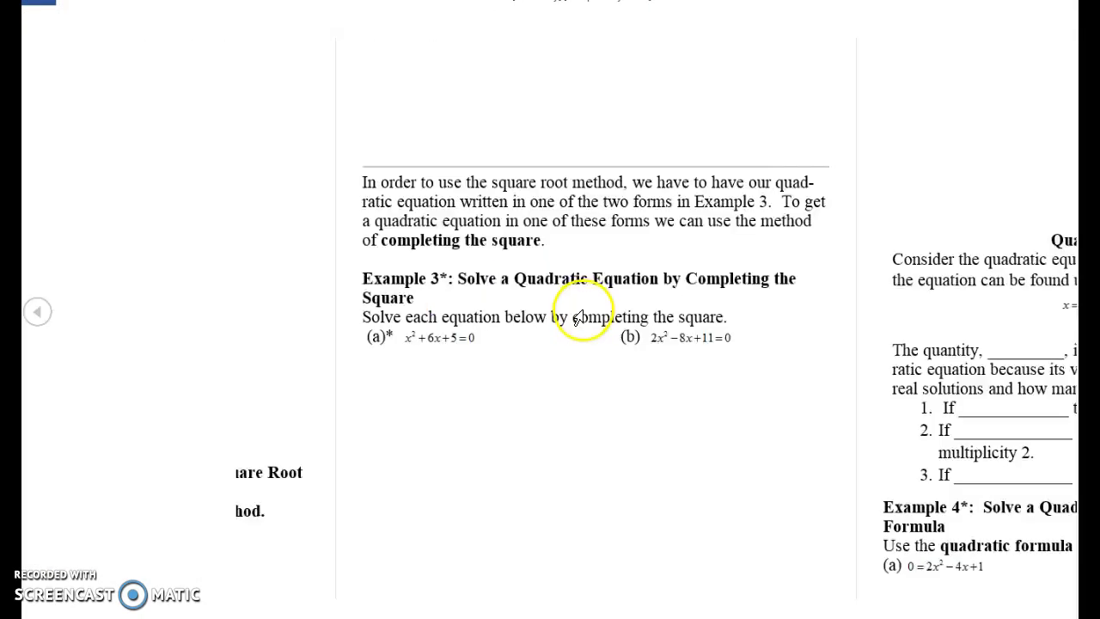
scroll(583, 317, "down", 3)
left_click(1064, 14)
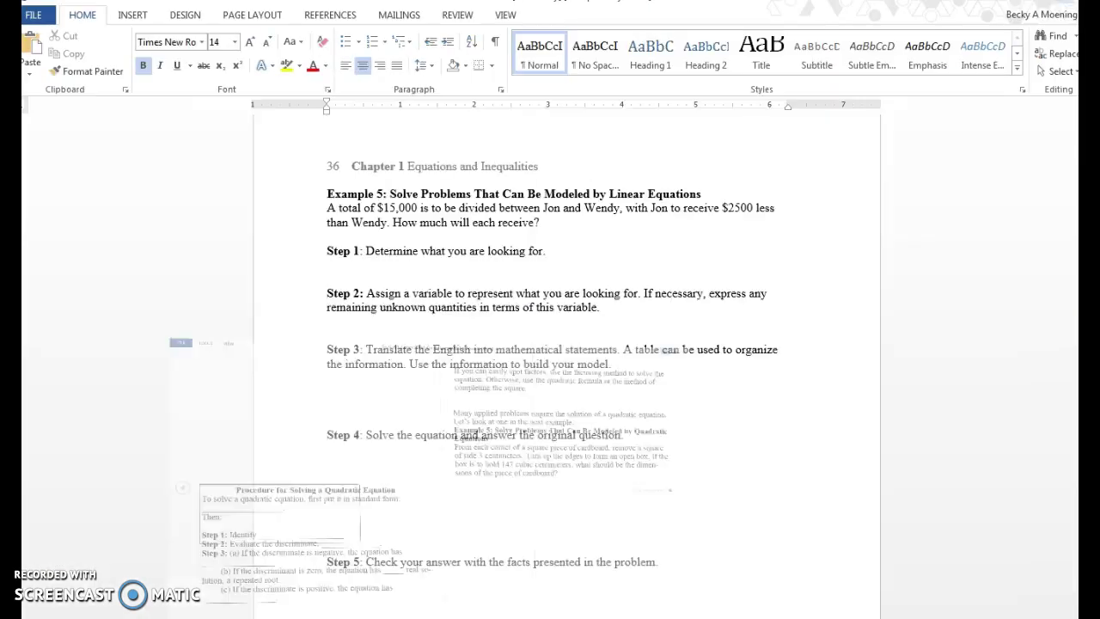
key("alt+F4")
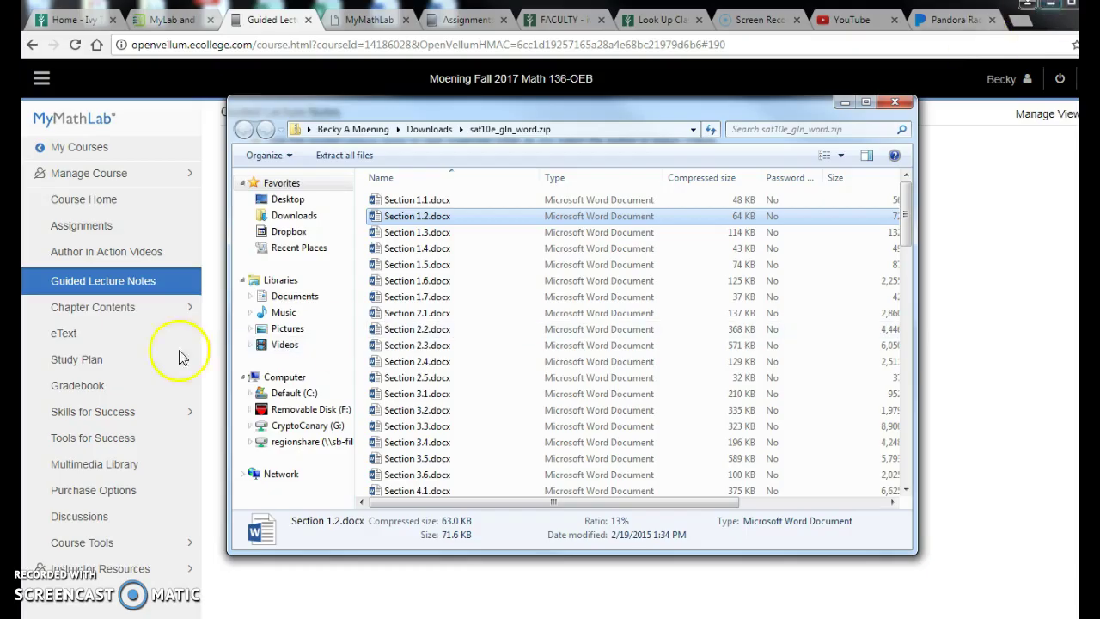
left_click(129, 258)
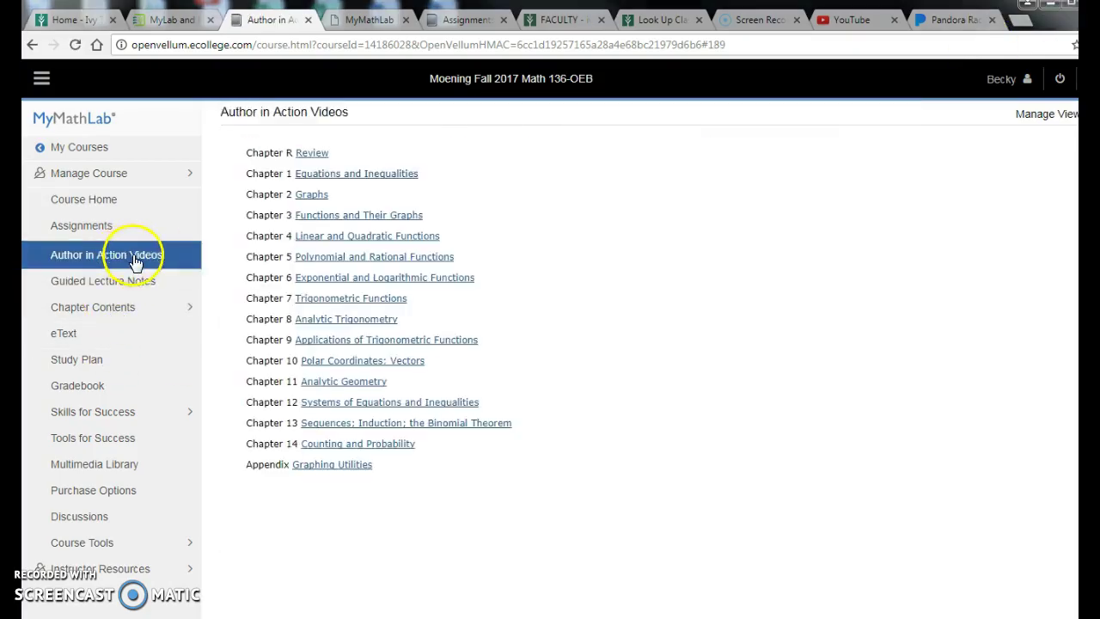
left_click(320, 174)
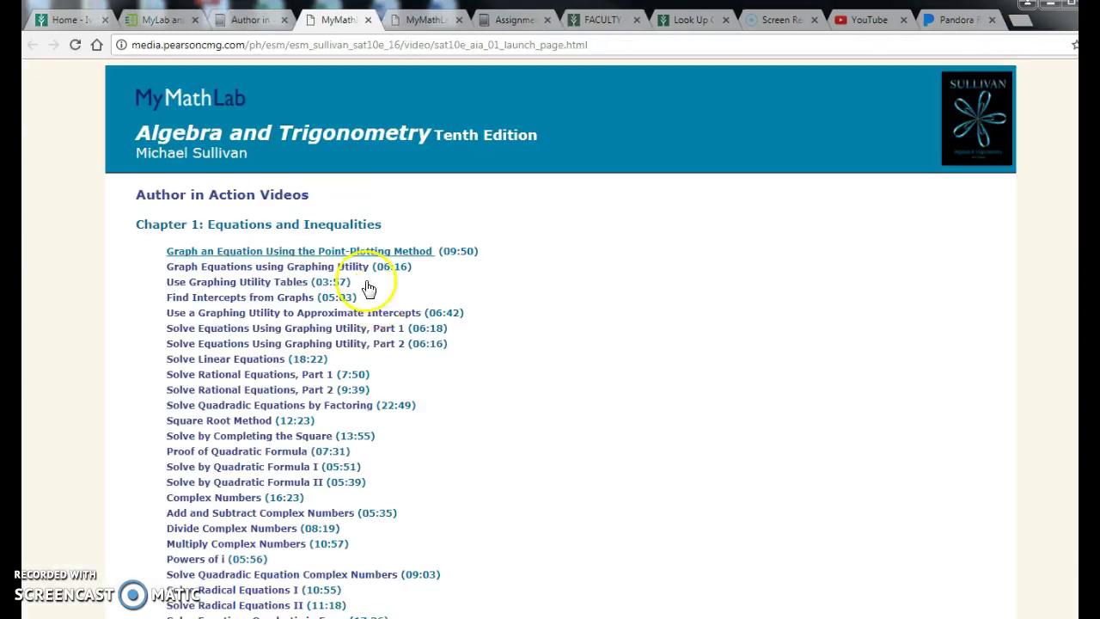
left_click(241, 378)
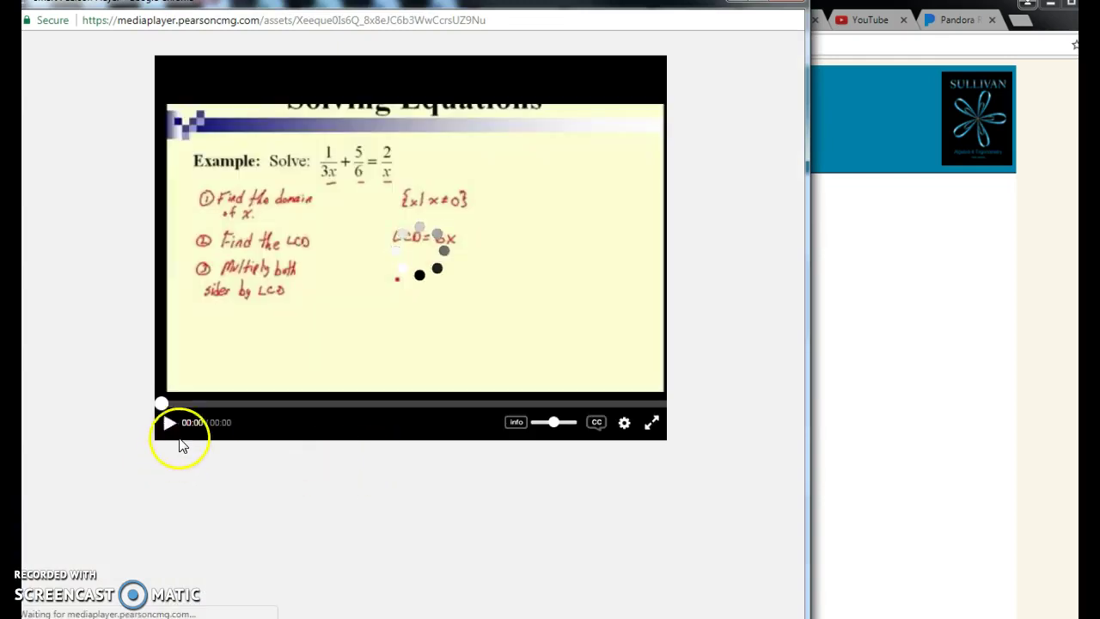
left_click(168, 424)
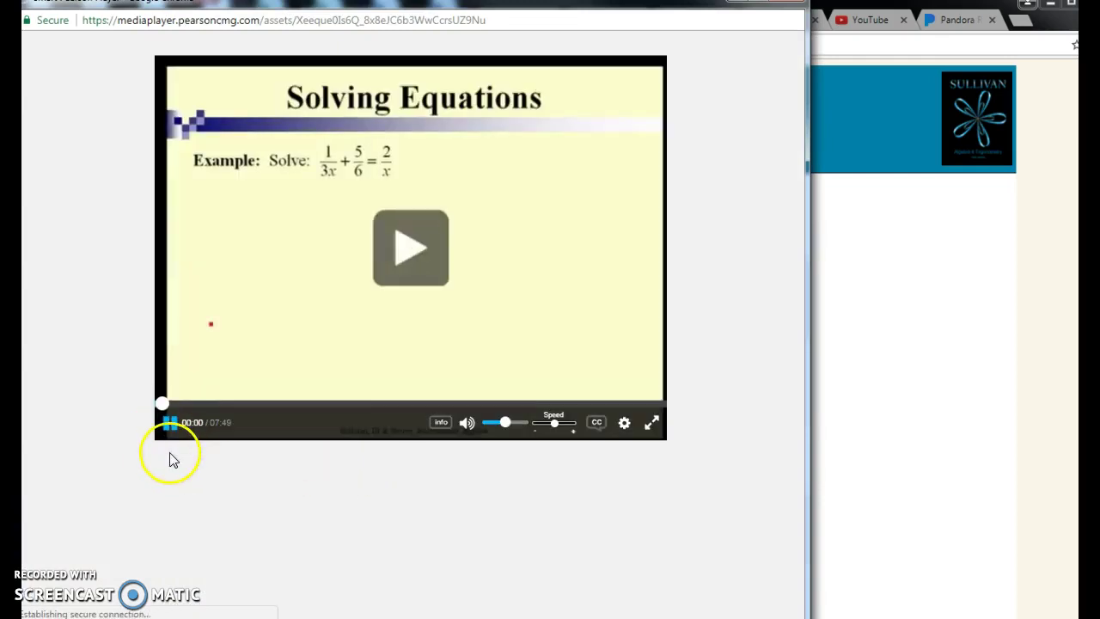
left_click(170, 422)
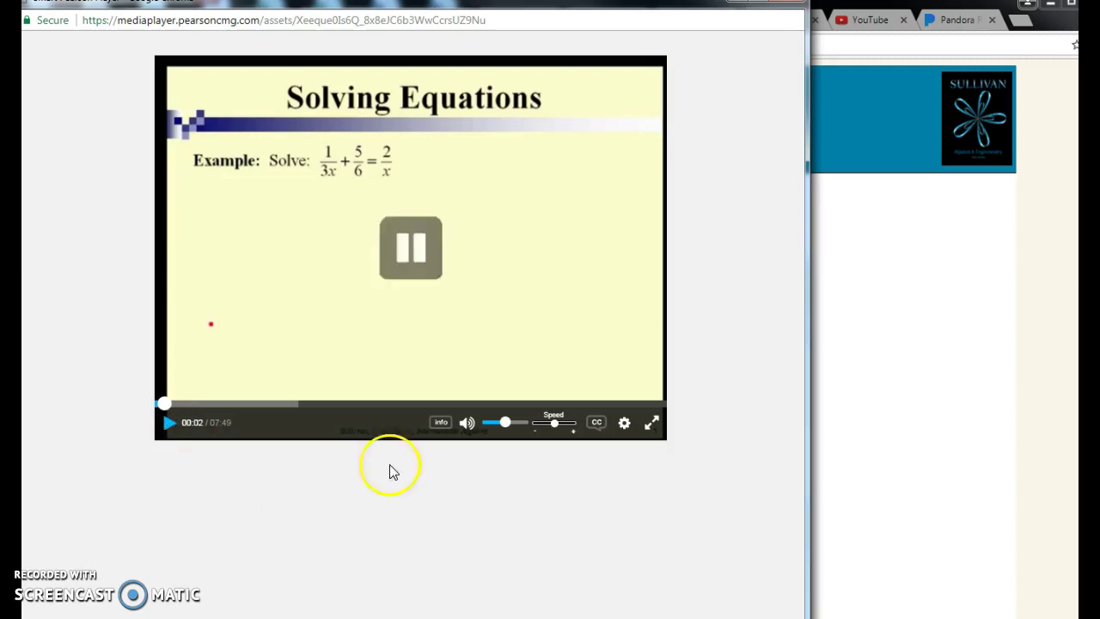
key("ctrl+w")
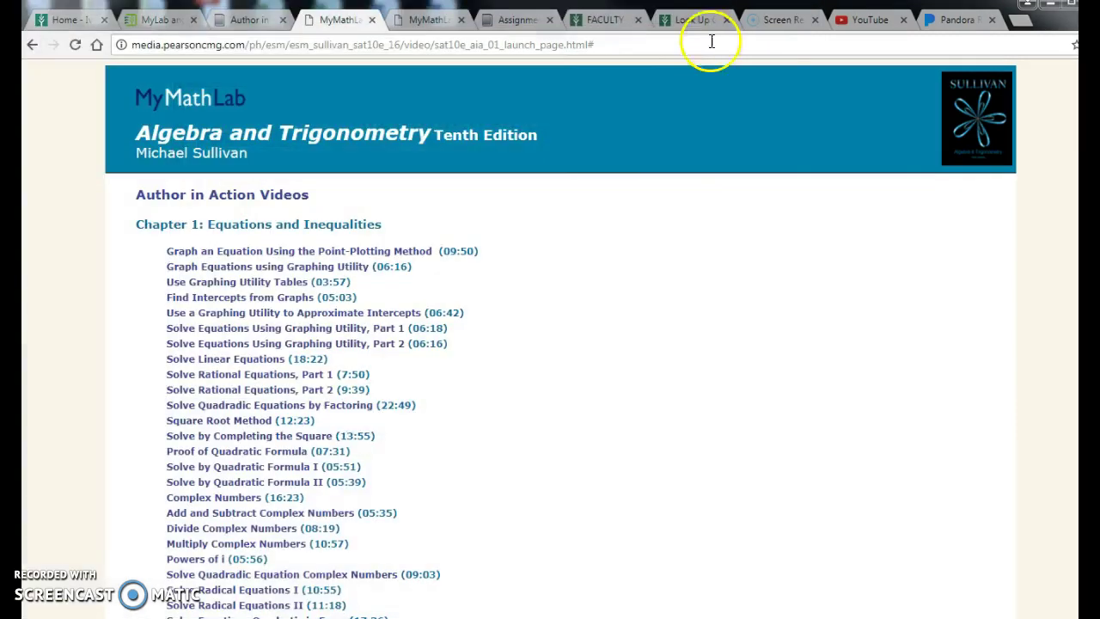
left_click(251, 20)
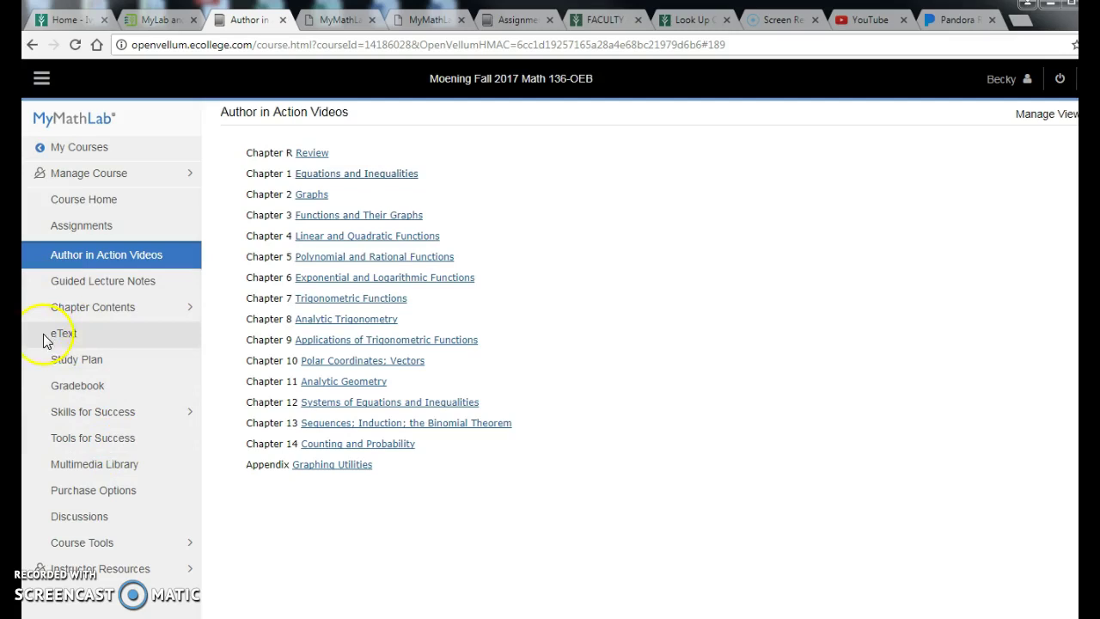
Step: Look over the Chapter 1 contents page from the Chapter Contents list
left_click(93, 311)
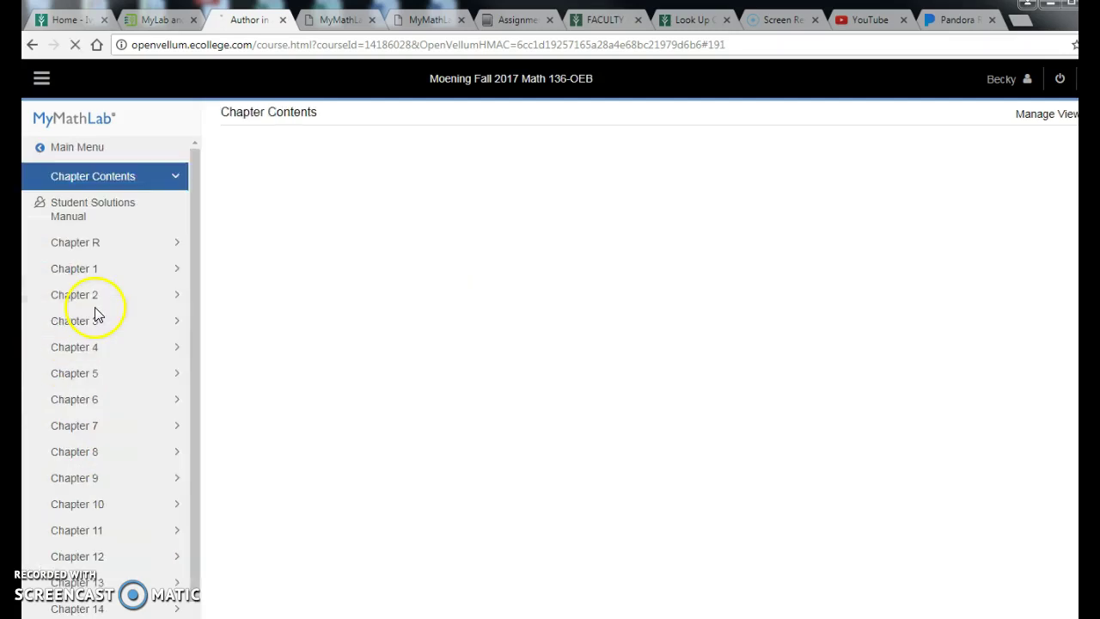
left_click(90, 271)
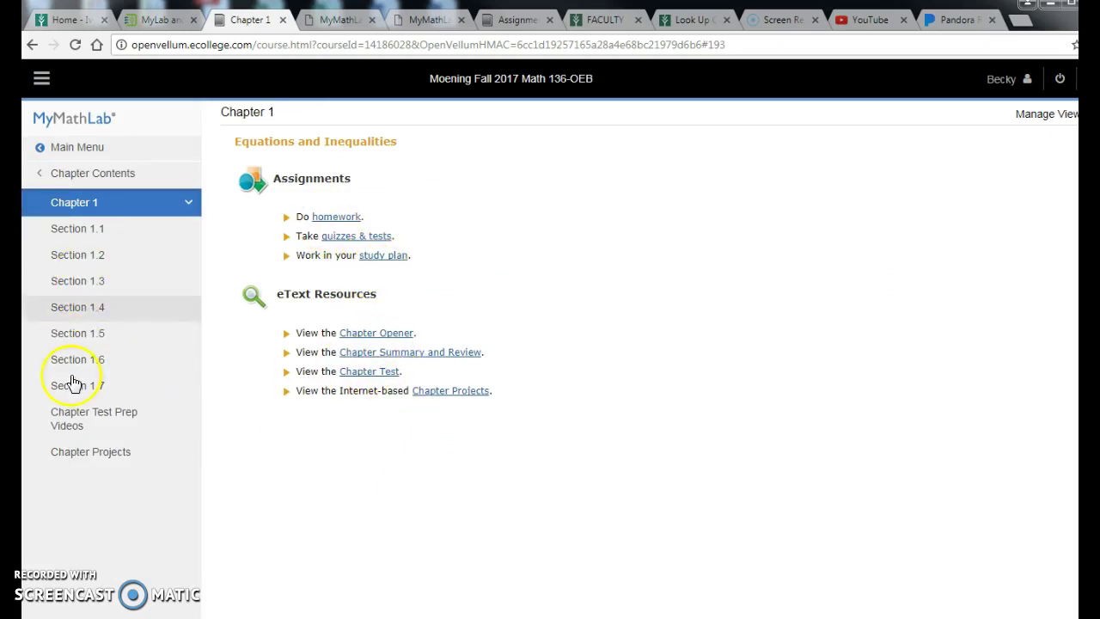
left_click(44, 174)
Step: Return to the main menu, view the eText resources page, and open the Study Plan
left_click(57, 148)
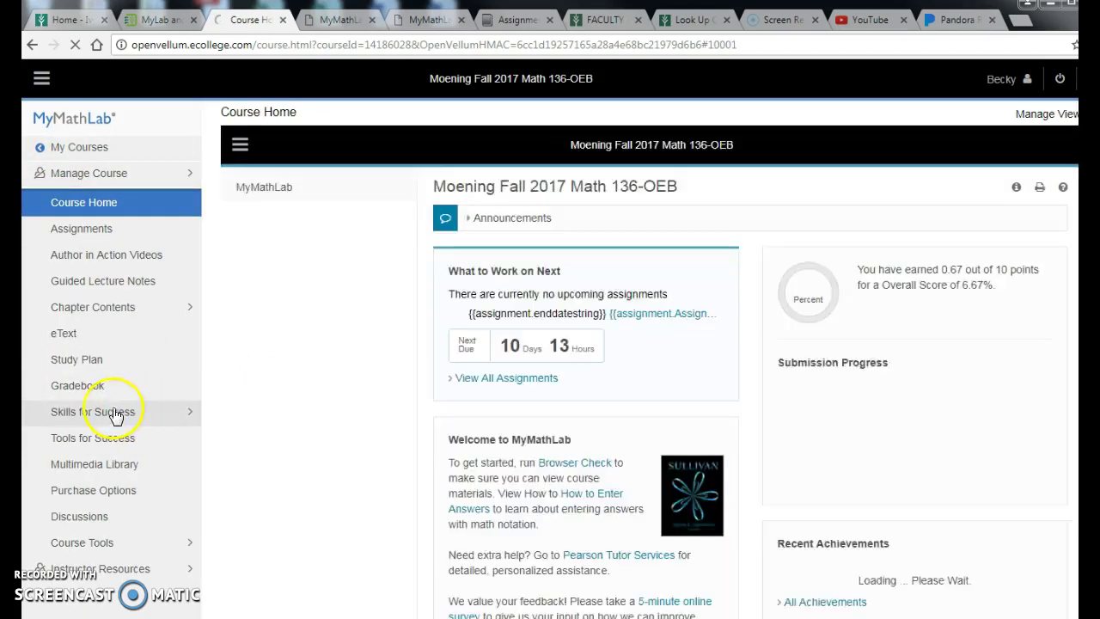
left_click(75, 335)
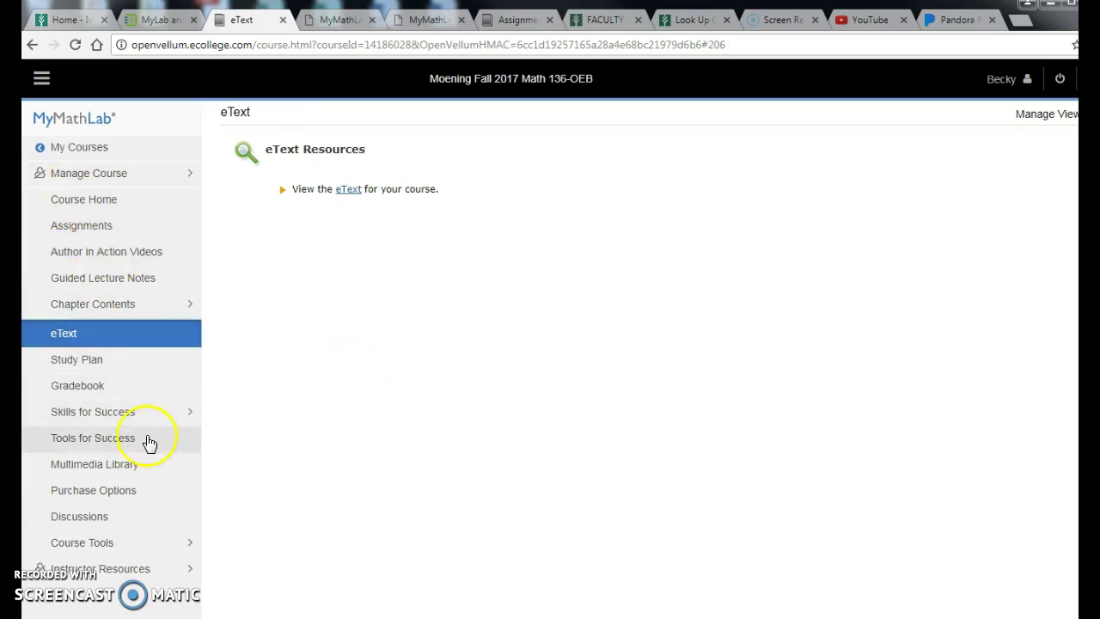
left_click(90, 362)
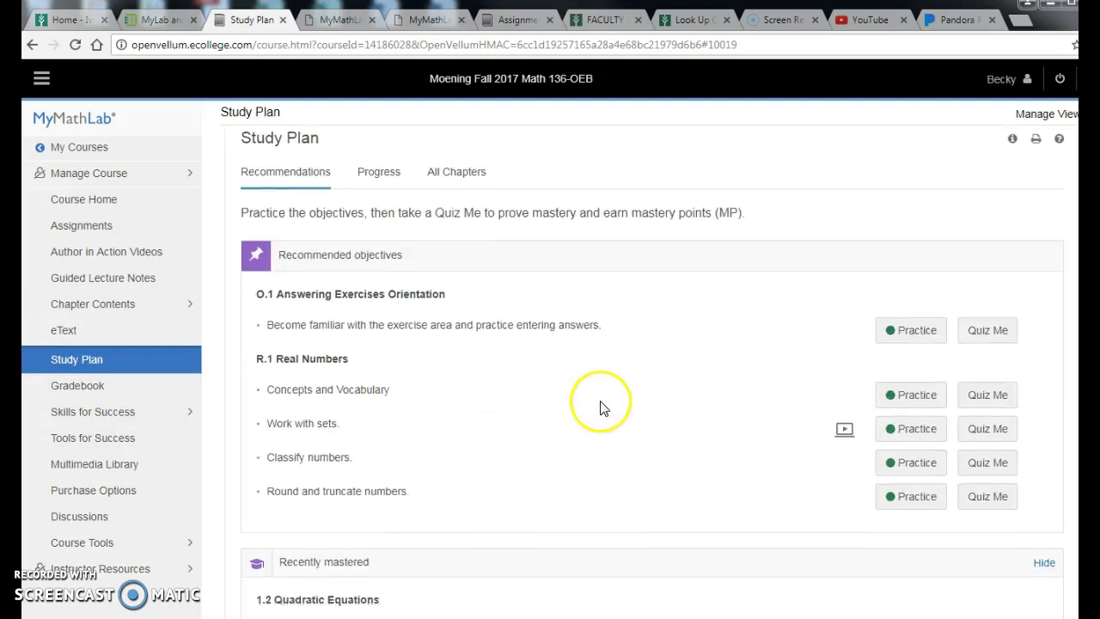
Step: Review the recommended O.1 and R.1 objectives and mastered 1.2, then go to Course Home
scroll(602, 408, "down", 1)
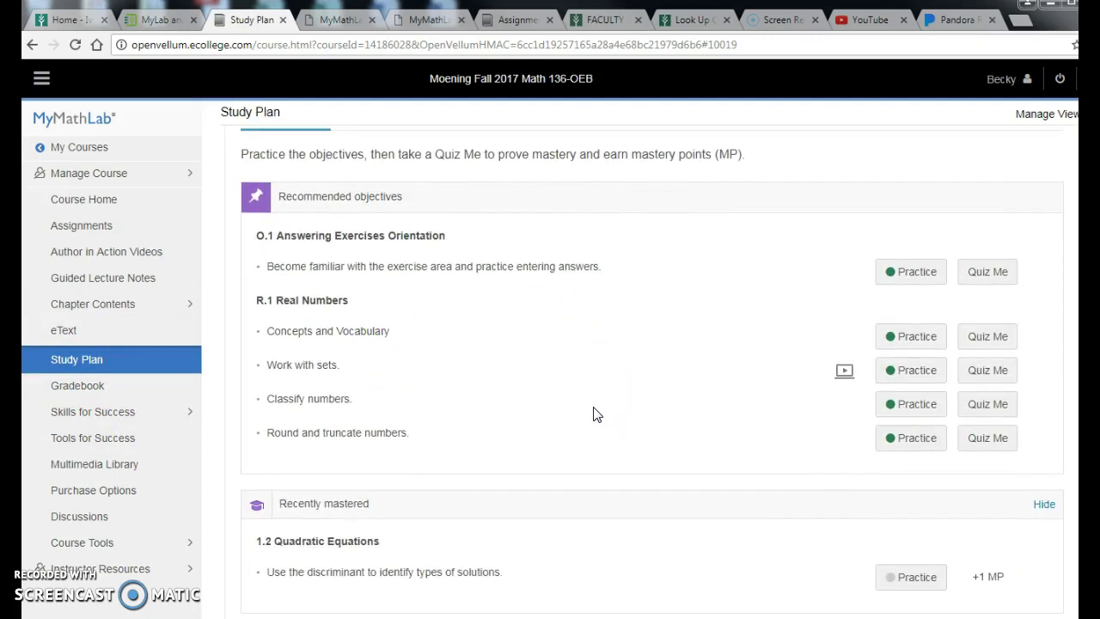
scroll(597, 415, "down", 1)
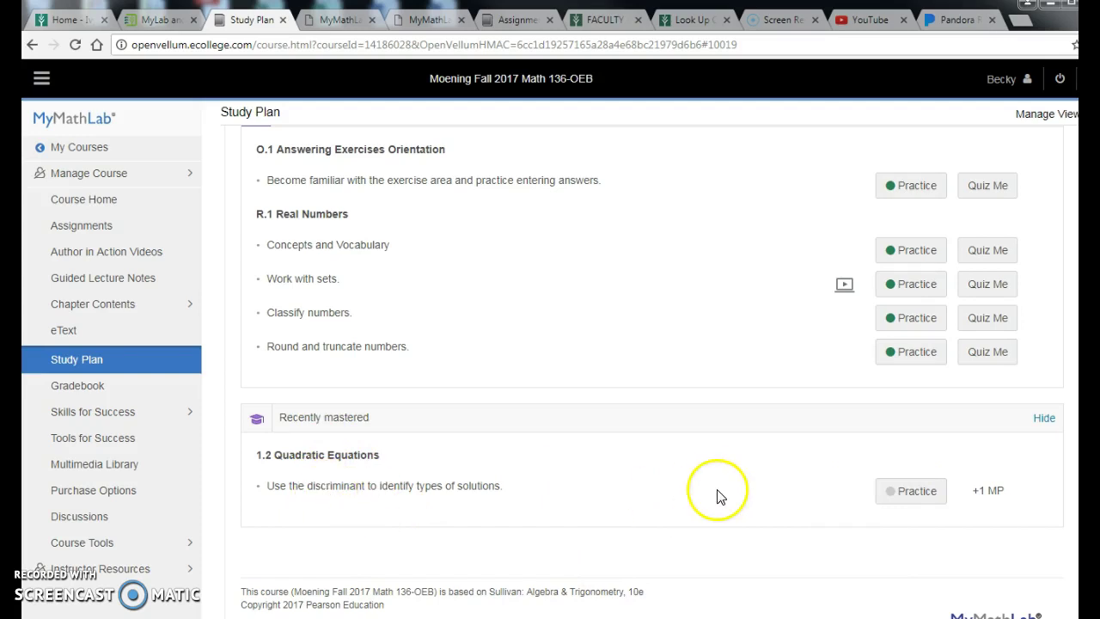
scroll(720, 497, "up", 3)
left_click(94, 199)
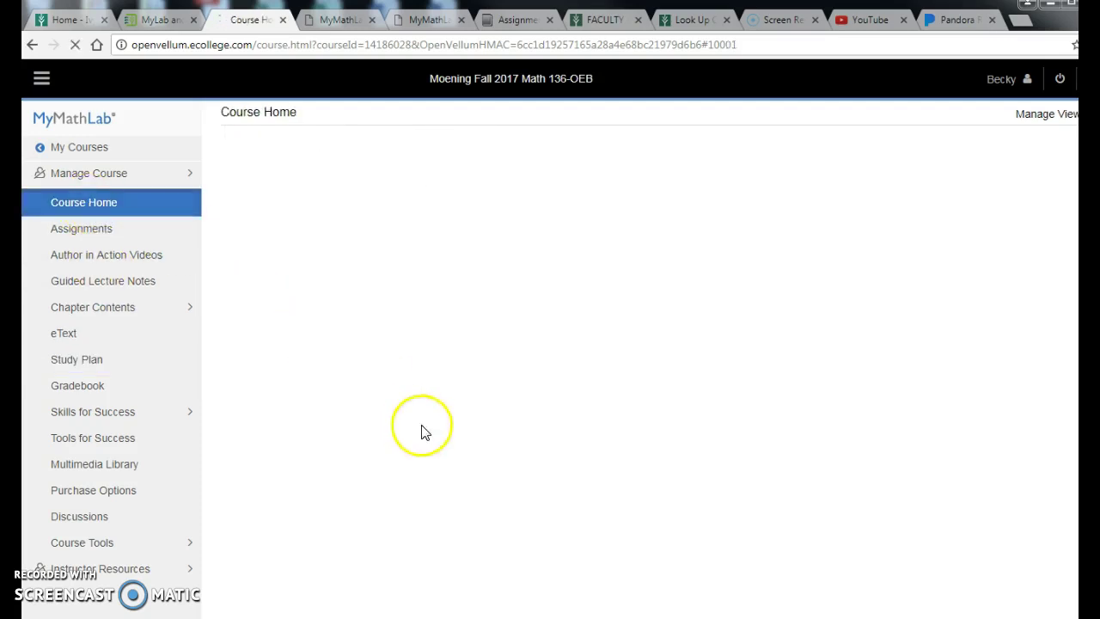